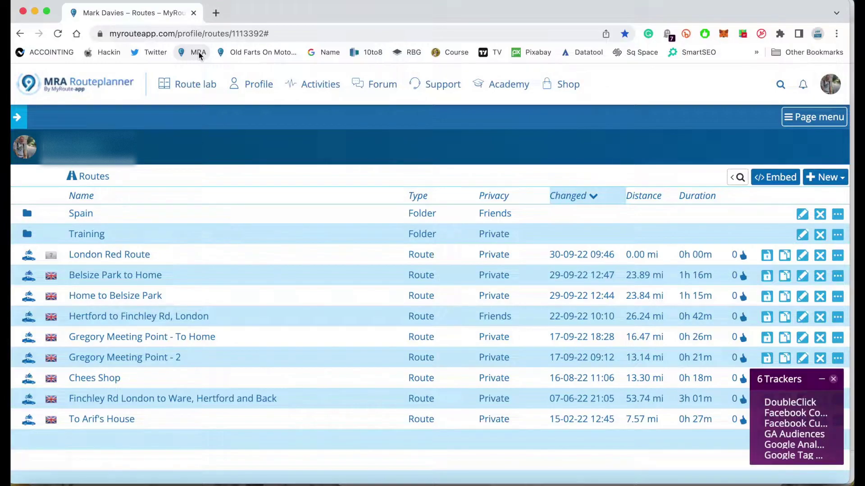
# Start creating a new route from the New menu on the MRA routes page
pyautogui.click(96, 87)
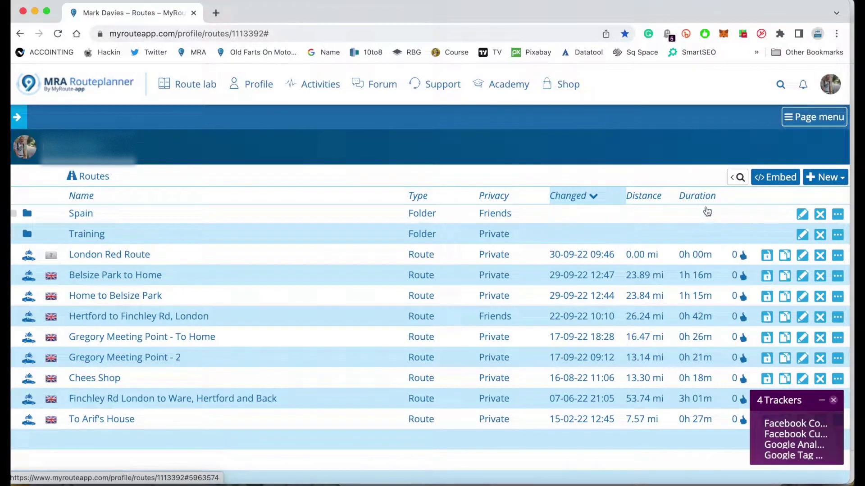
pyautogui.click(838, 180)
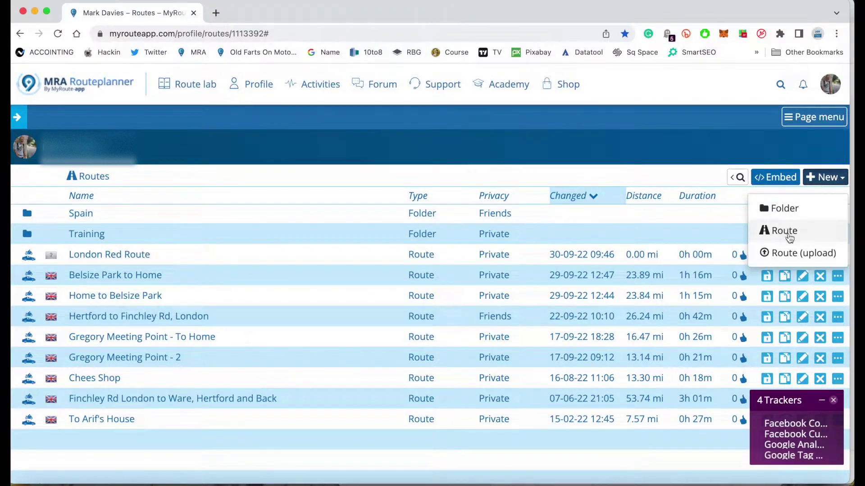
pyautogui.click(789, 236)
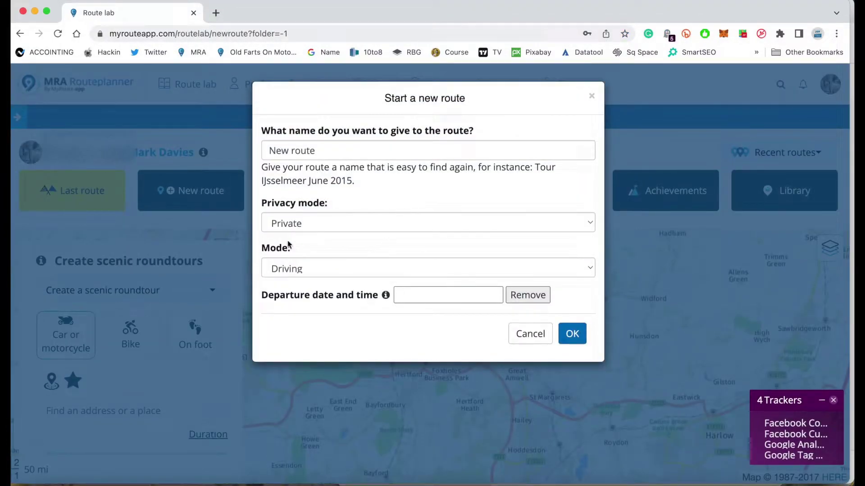
# Name the route 'Test Route for YouTube', keep Driving mode, and create it
pyautogui.tripleClick(336, 152)
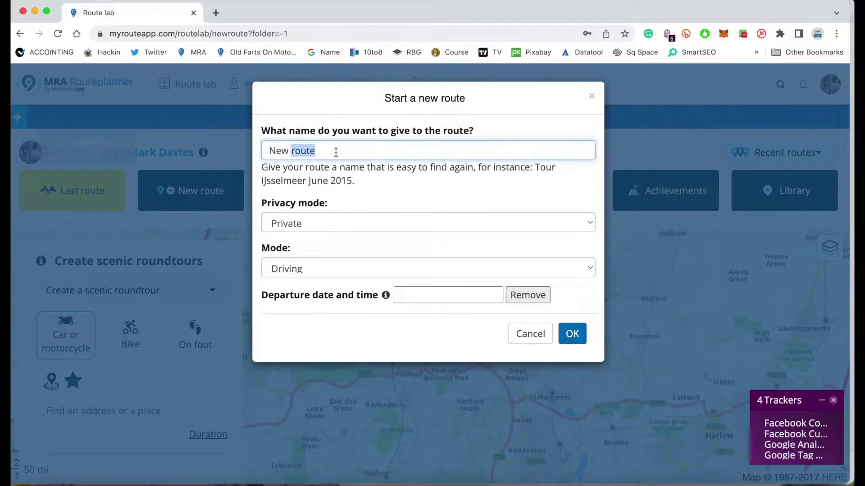
pyautogui.write('Test ')
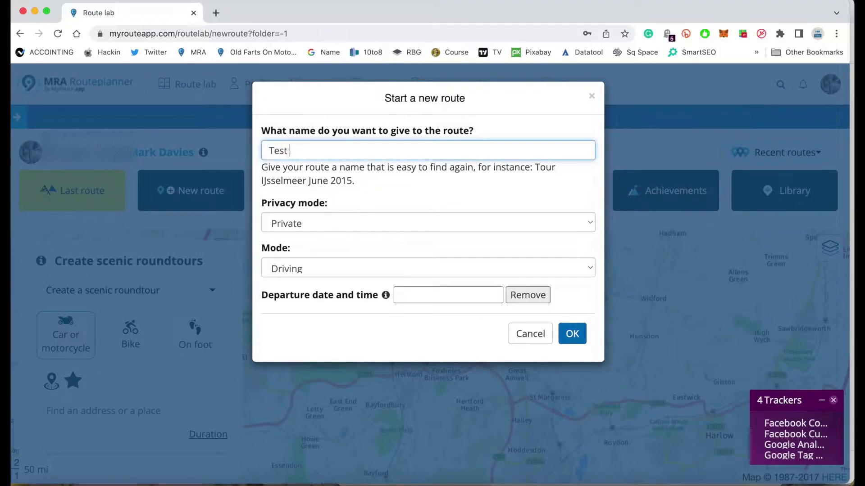
pyautogui.write('Route for Youtube')
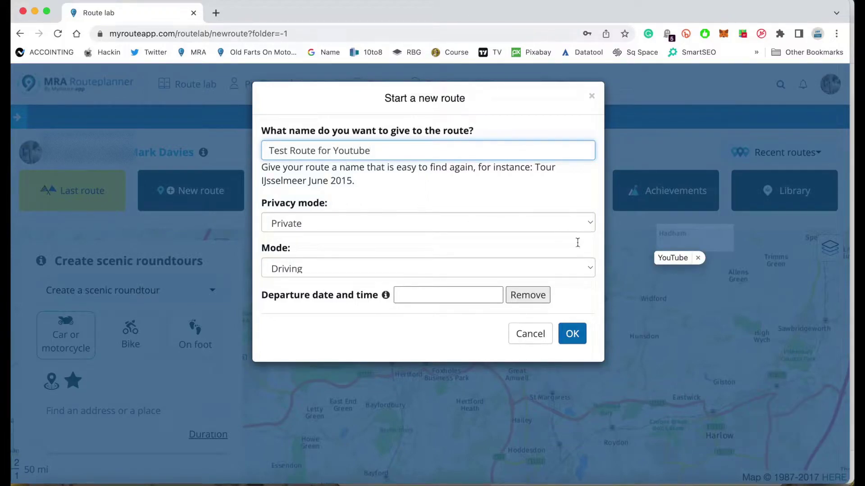
pyautogui.click(673, 260)
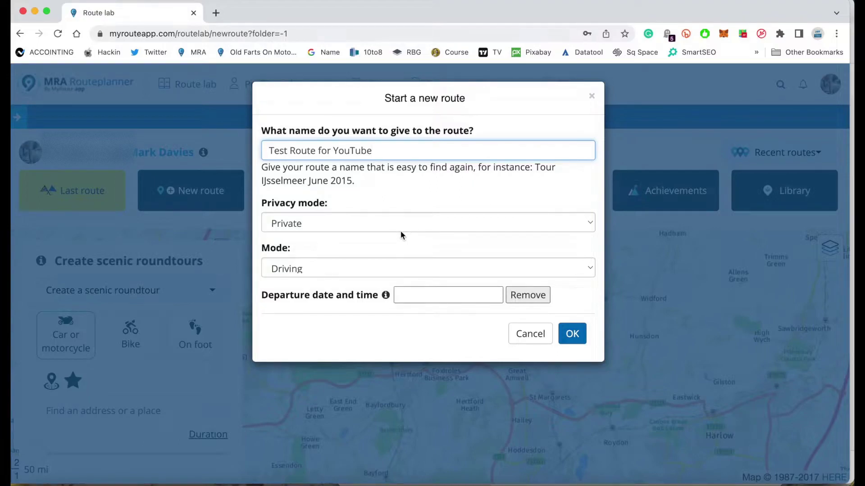
pyautogui.click(590, 269)
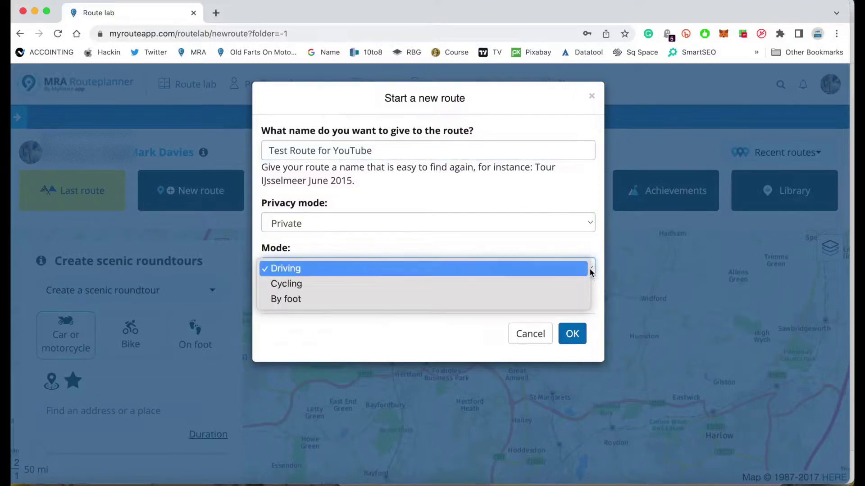
pyautogui.click(589, 243)
pyautogui.click(578, 338)
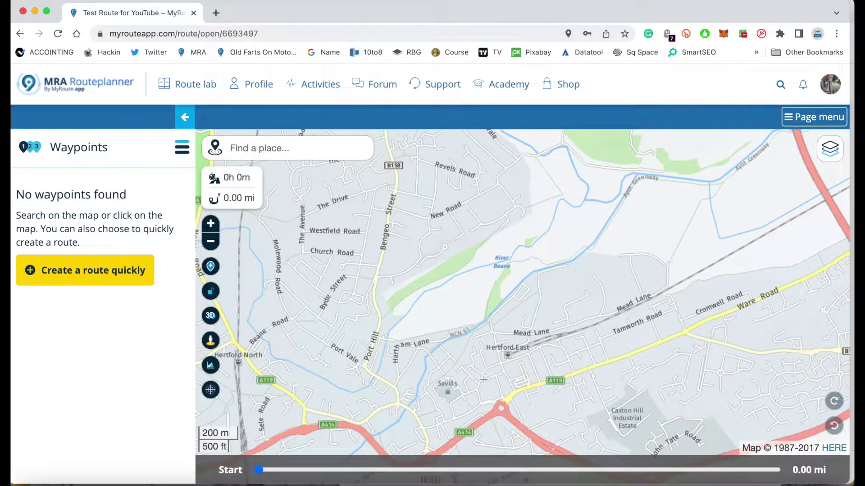
# Place the first waypoint on Mill Road by Hertford East station
pyautogui.scroll(2, 503, 369)
pyautogui.scroll(3, 504, 370)
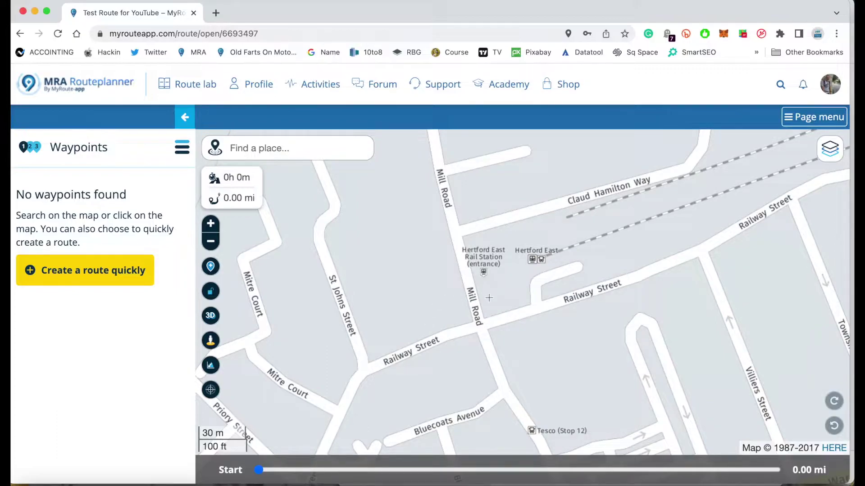
pyautogui.click(468, 277)
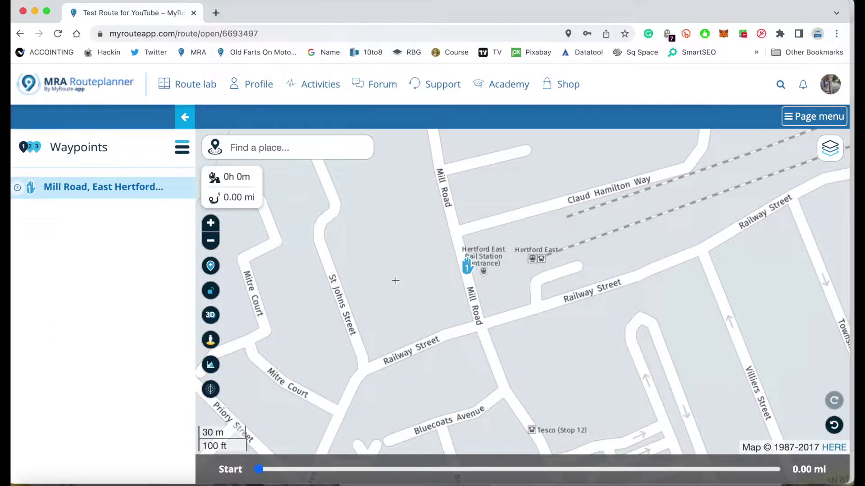
# Add the second waypoint on Great North Road near Hatfield
pyautogui.scroll(-3, 388, 286)
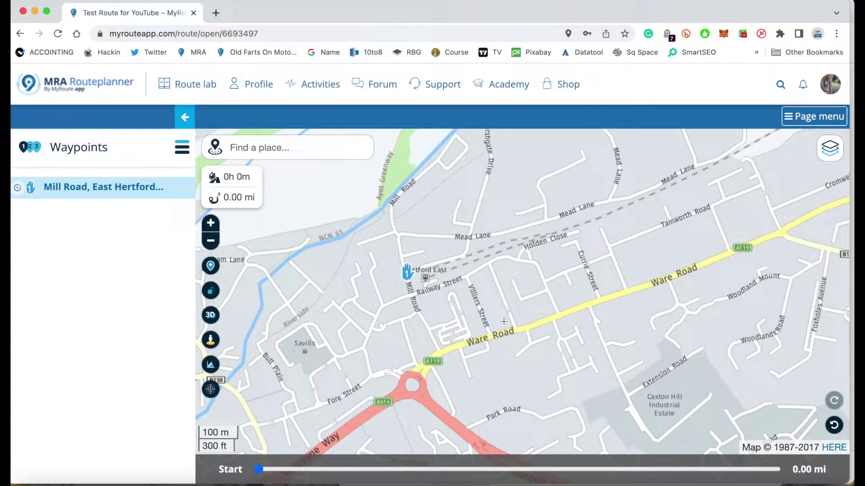
pyautogui.moveTo(504, 321); pyautogui.dragTo(663, 194)
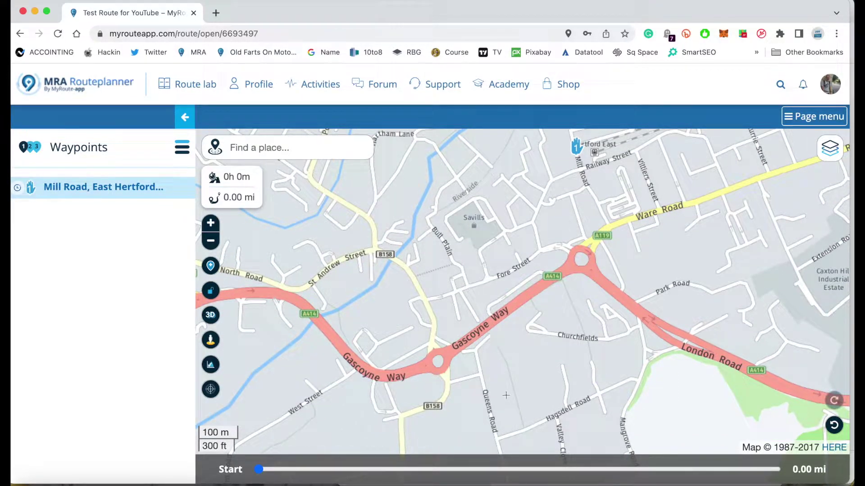
pyautogui.moveTo(506, 397); pyautogui.dragTo(579, 159)
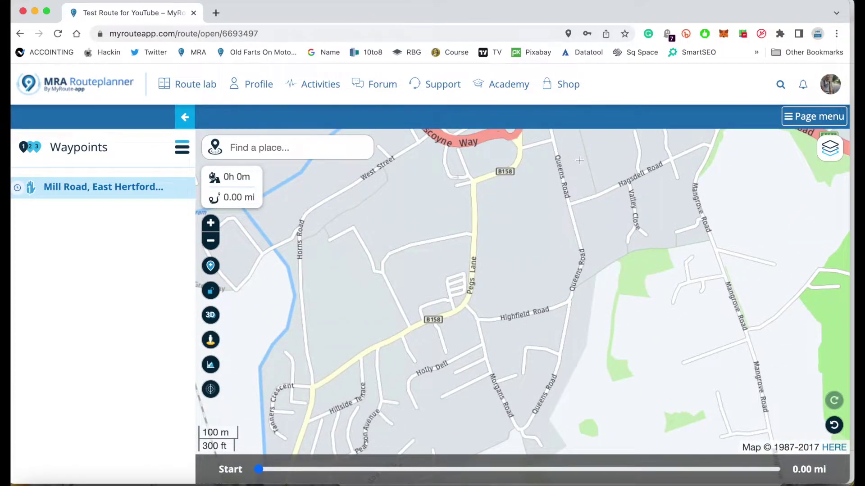
pyautogui.scroll(-2, 580, 160)
pyautogui.scroll(-4, 580, 159)
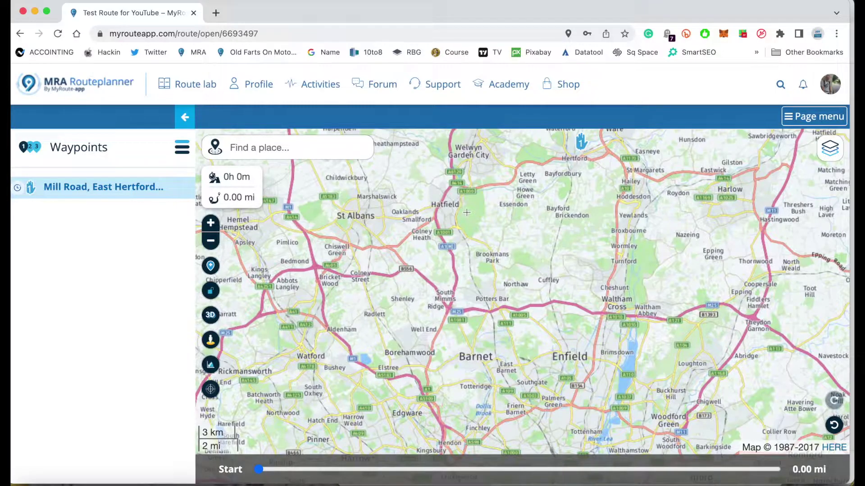
pyautogui.scroll(2, 470, 213)
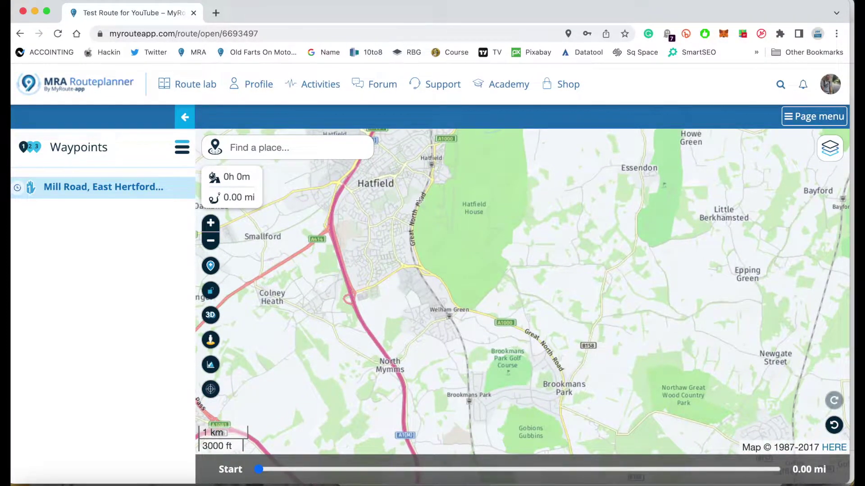
pyautogui.click(420, 201)
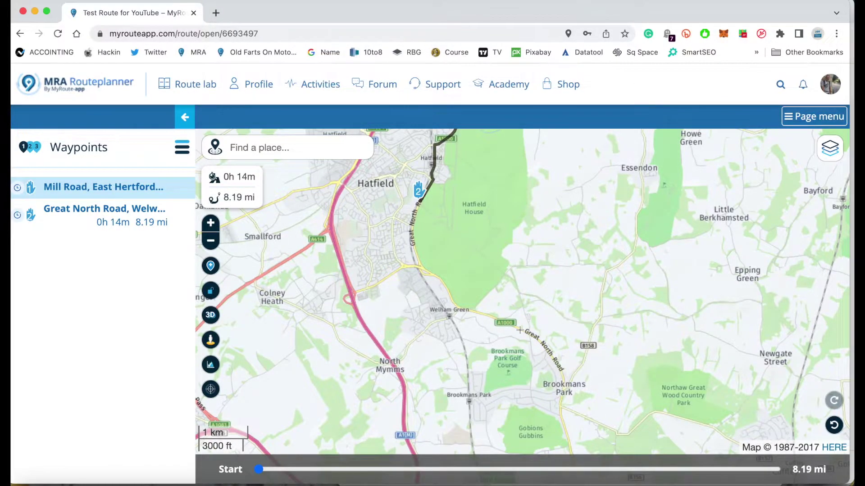
# Add a third waypoint on the map near Barnet
pyautogui.scroll(-4, 519, 330)
pyautogui.moveTo(531, 370); pyautogui.dragTo(512, 227)
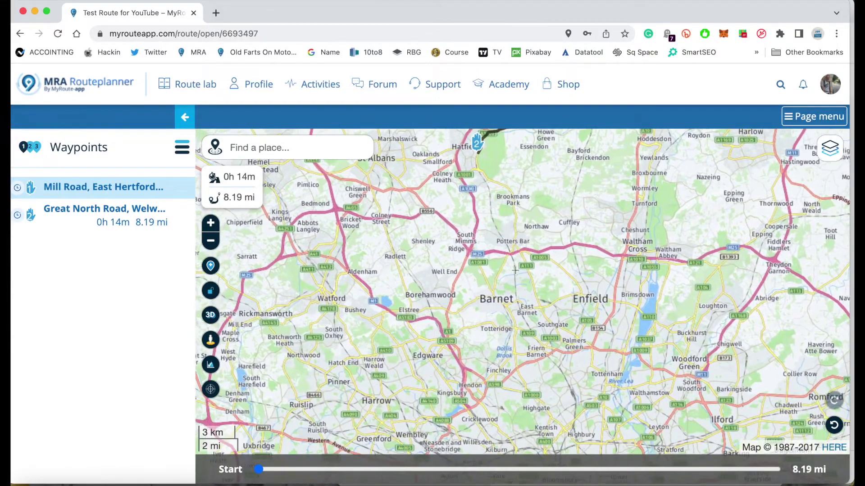
pyautogui.click(508, 311)
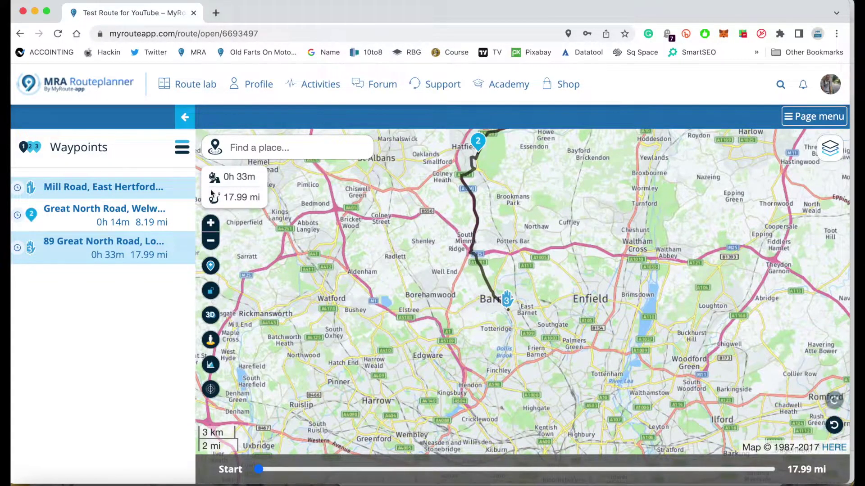
# Search 'hampstead' and add Hampstead, London as the fourth waypoint
pyautogui.click(251, 148)
pyautogui.write('hamp')
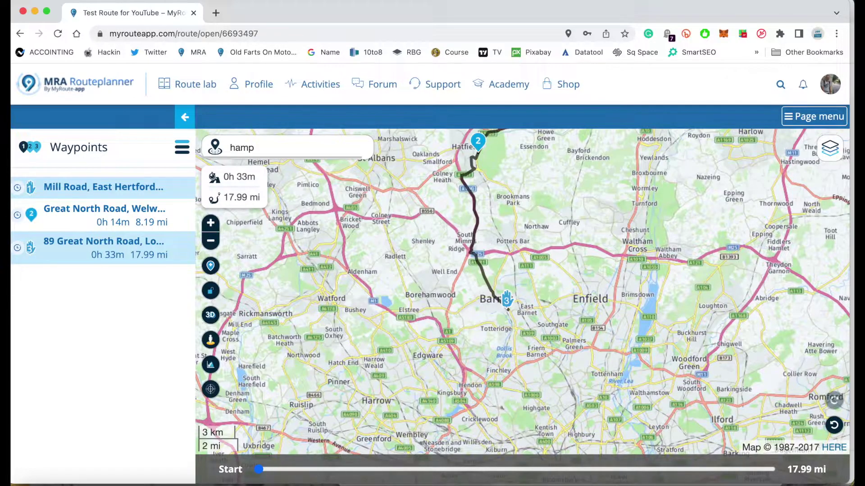
pyautogui.write('stead')
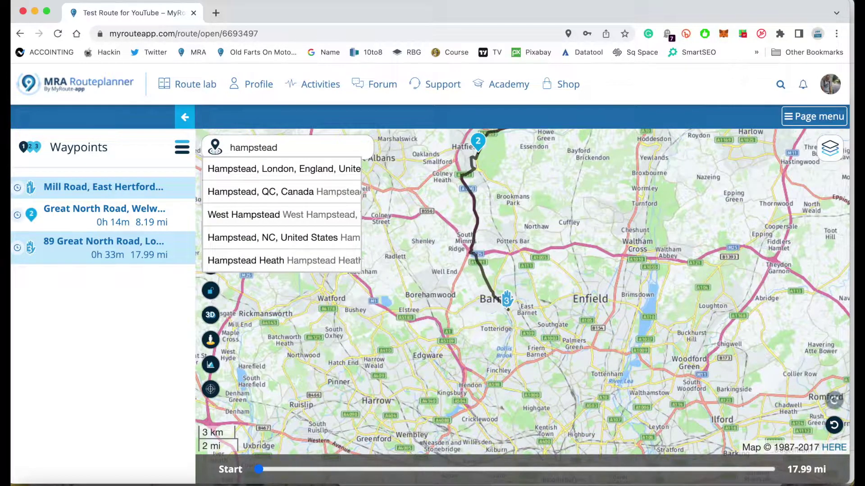
pyautogui.click(251, 169)
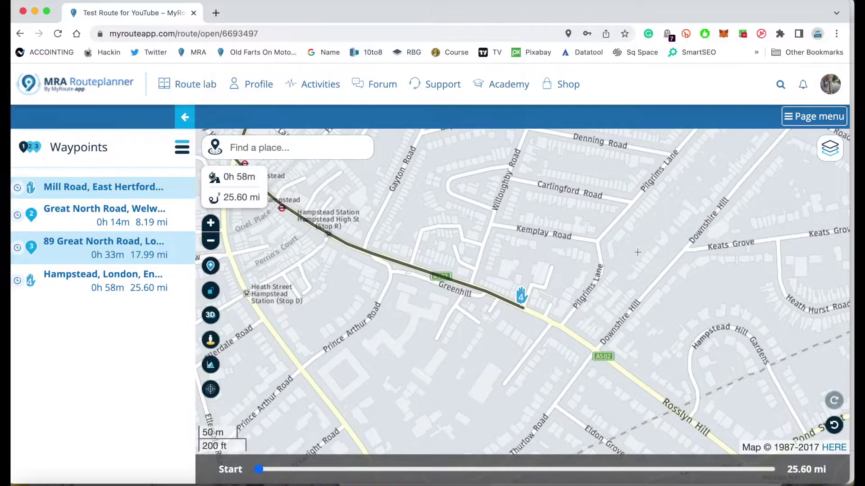
pyautogui.scroll(-5, 638, 253)
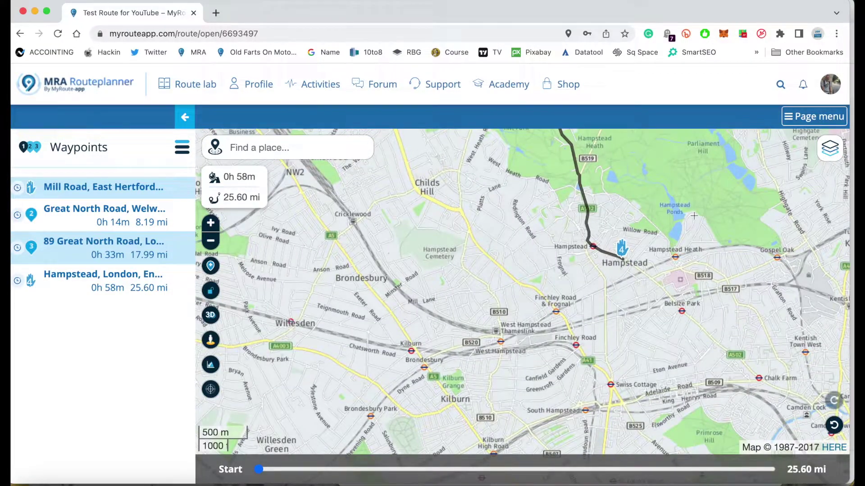
pyautogui.scroll(-3, 672, 231)
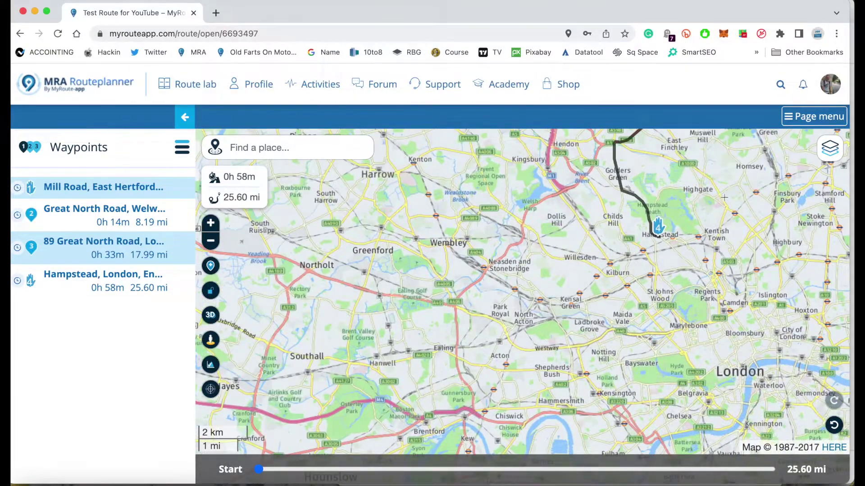
pyautogui.moveTo(671, 230); pyautogui.dragTo(484, 395)
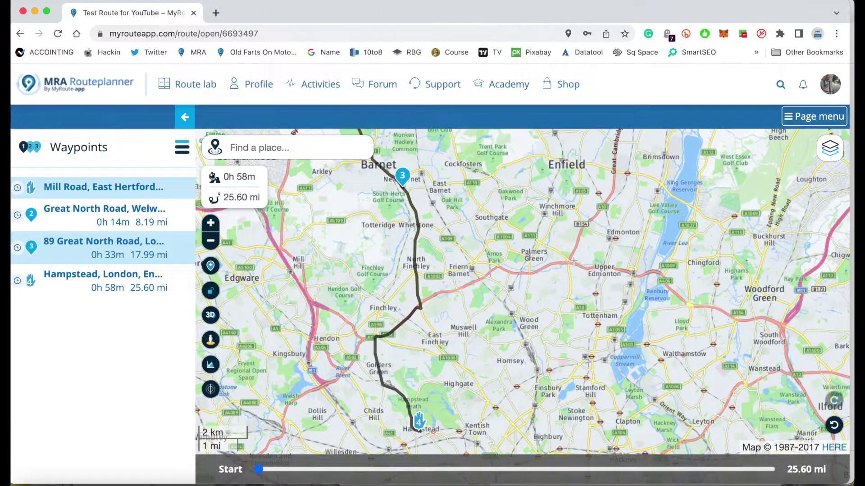
pyautogui.scroll(-2, 573, 261)
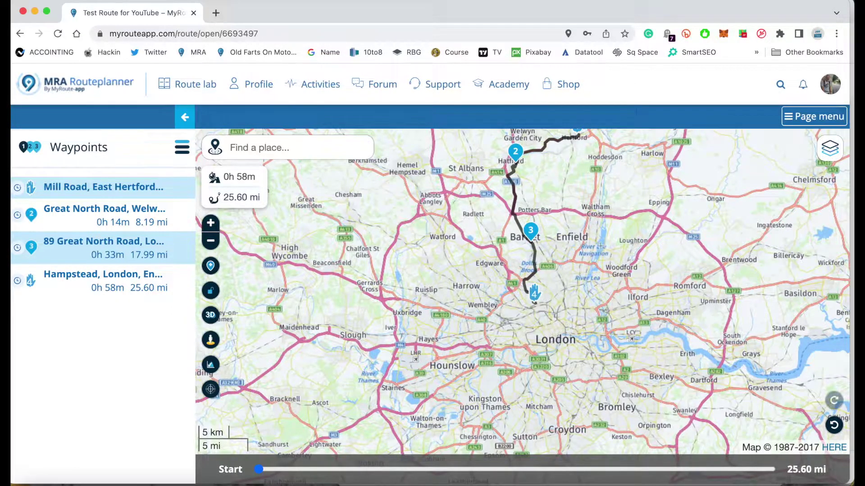
pyautogui.moveTo(632, 207); pyautogui.dragTo(622, 225)
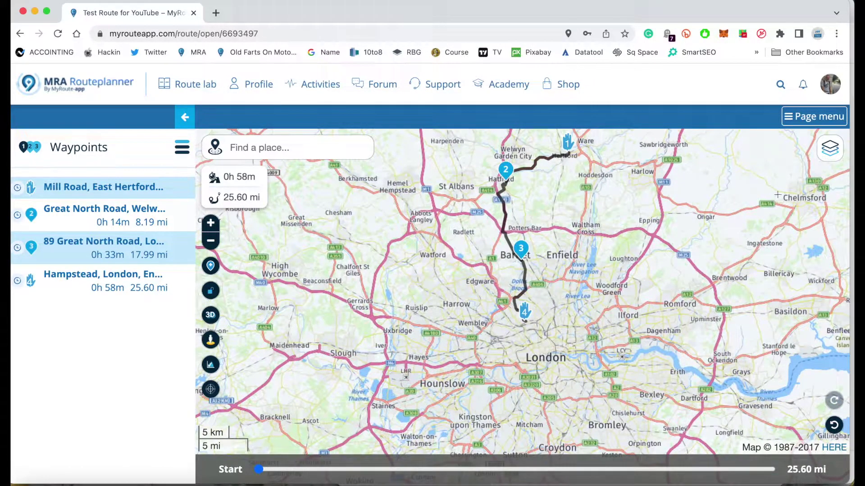
# Try the OpenStreetMap and Google Maps base maps, then return to HERE default
pyautogui.click(830, 148)
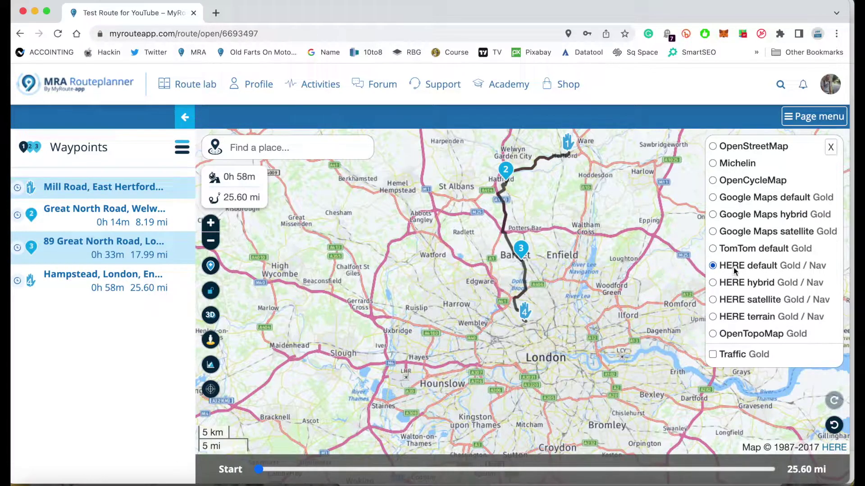
pyautogui.click(728, 147)
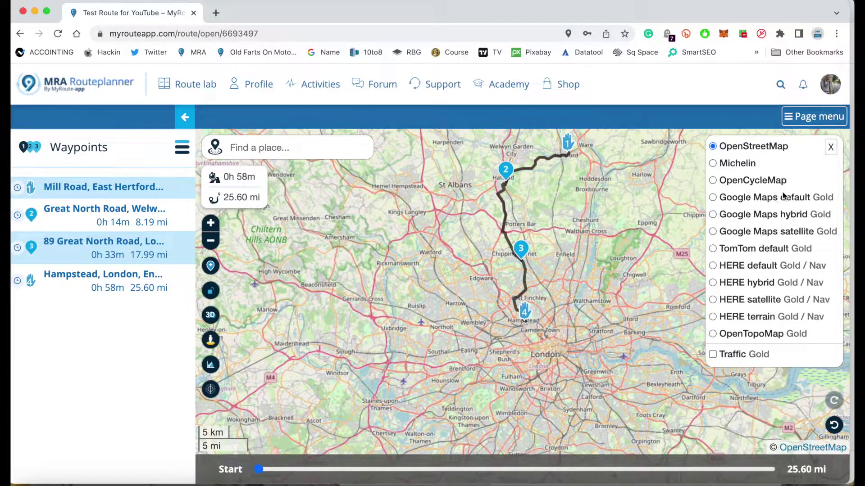
pyautogui.click(712, 198)
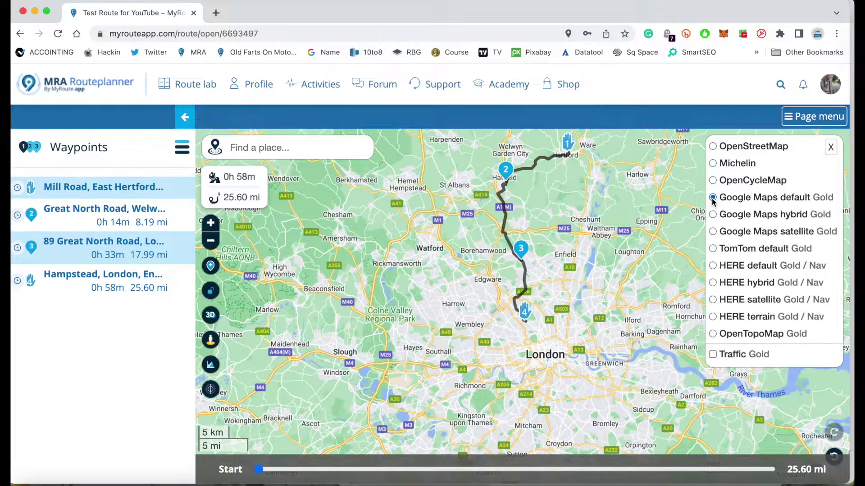
pyautogui.click(713, 266)
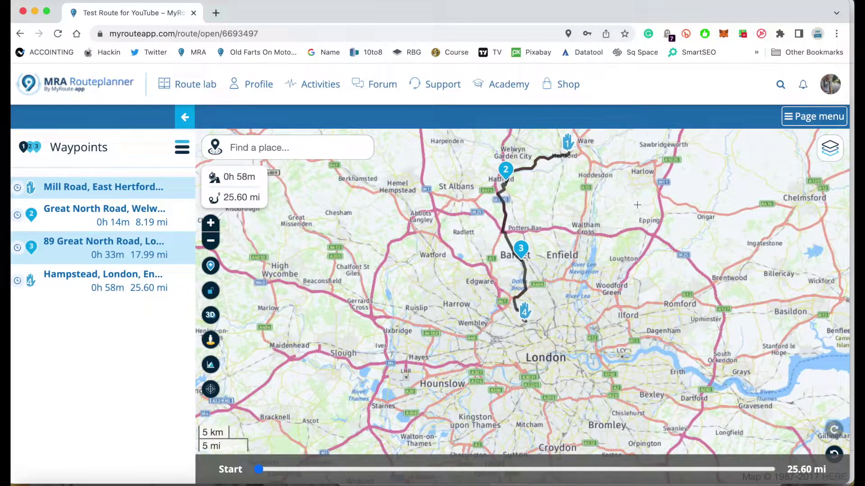
# Add a fifth waypoint at Enfield, bringing the route to 36.35 mi
pyautogui.moveTo(635, 205); pyautogui.dragTo(588, 274)
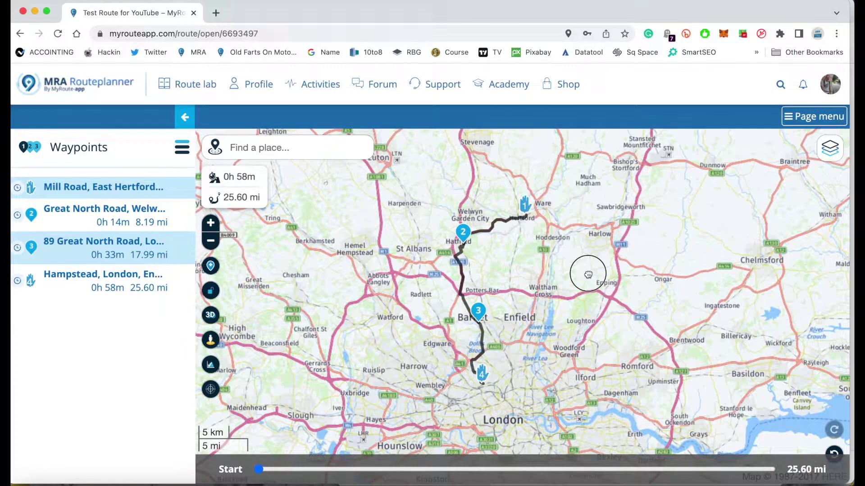
pyautogui.scroll(2, 589, 273)
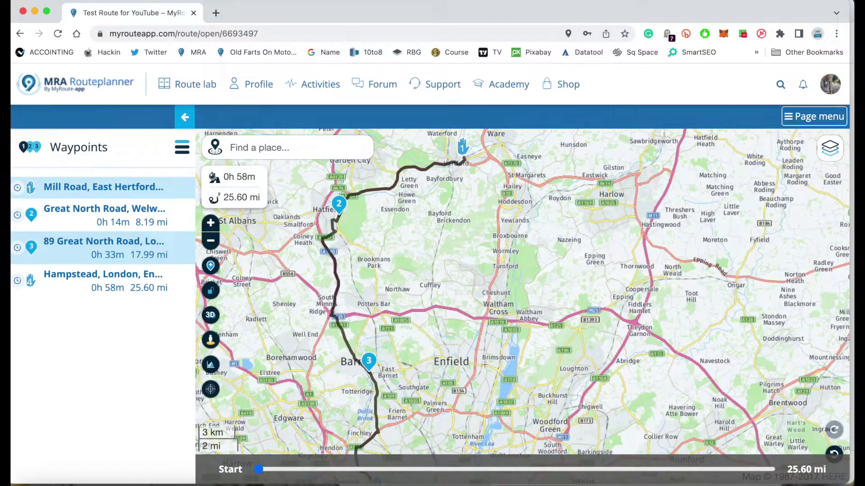
pyautogui.click(457, 370)
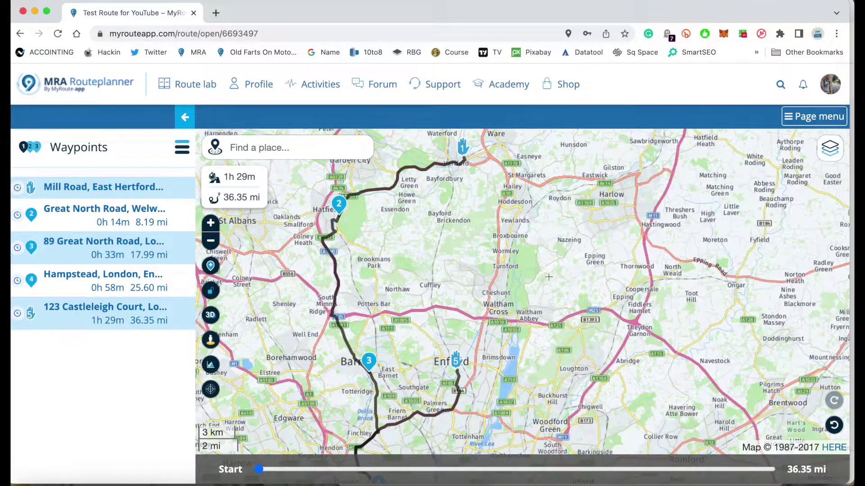
pyautogui.moveTo(553, 284); pyautogui.dragTo(561, 222)
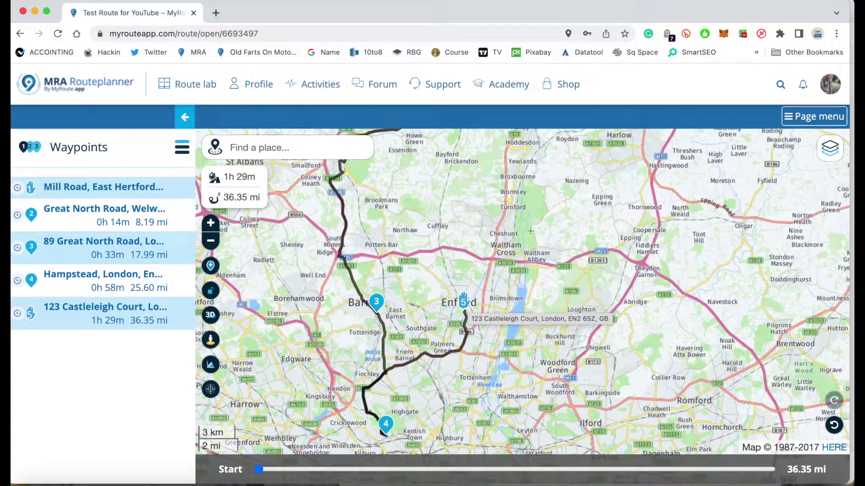
# Add waypoint 6 on the A414 at Harlow and waypoint 7 near Ware
pyautogui.click(642, 155)
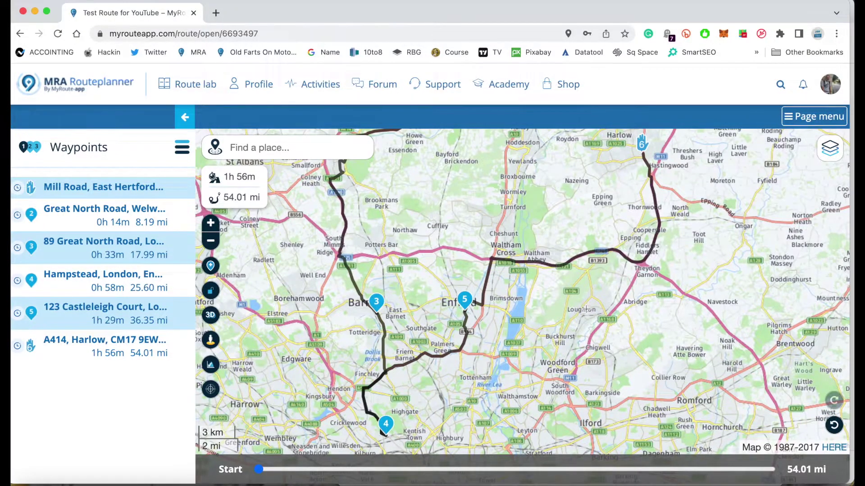
pyautogui.moveTo(585, 309); pyautogui.dragTo(559, 405)
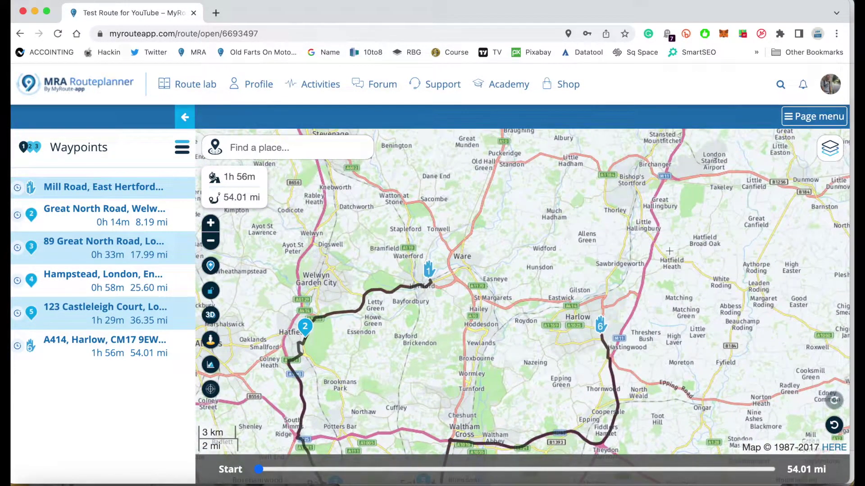
pyautogui.scroll(-3, 669, 246)
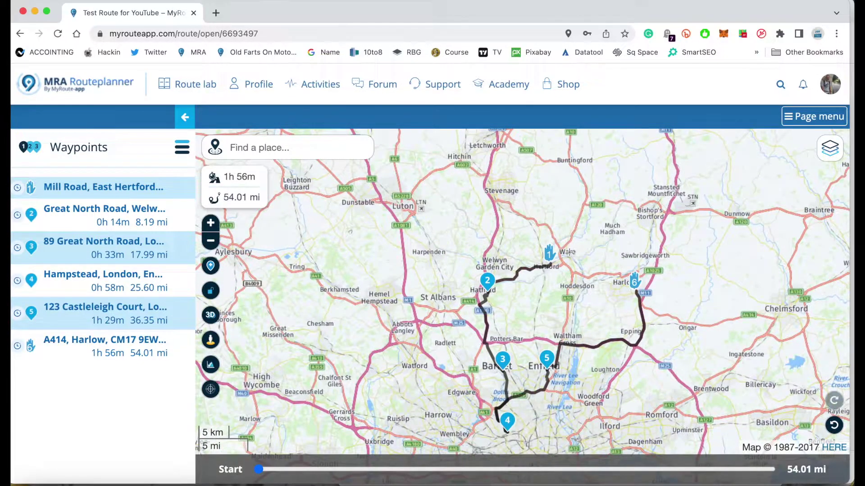
pyautogui.click(570, 252)
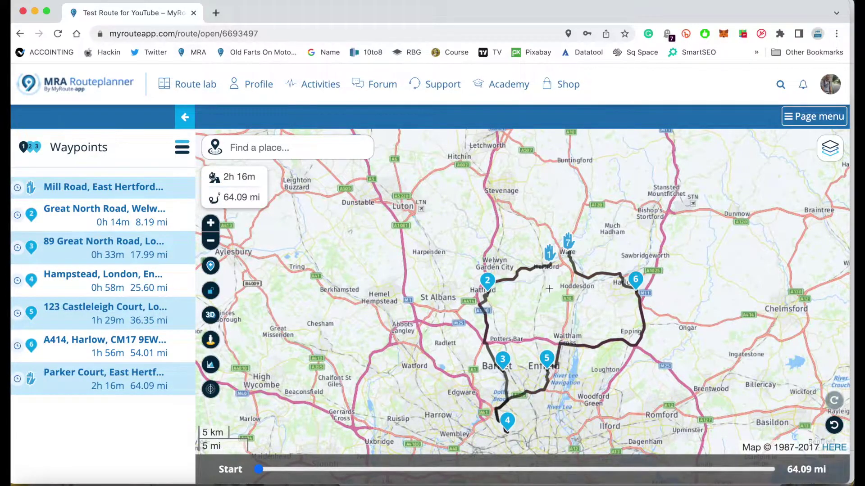
pyautogui.moveTo(546, 301); pyautogui.dragTo(533, 232)
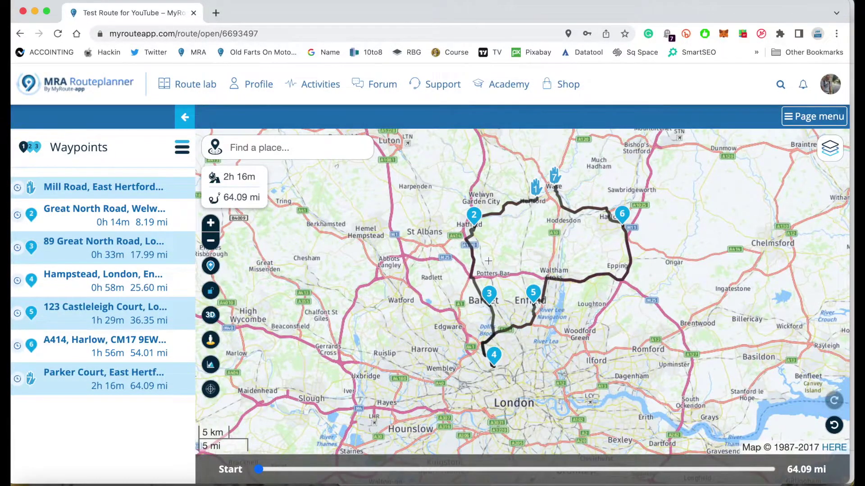
pyautogui.scroll(3, 476, 260)
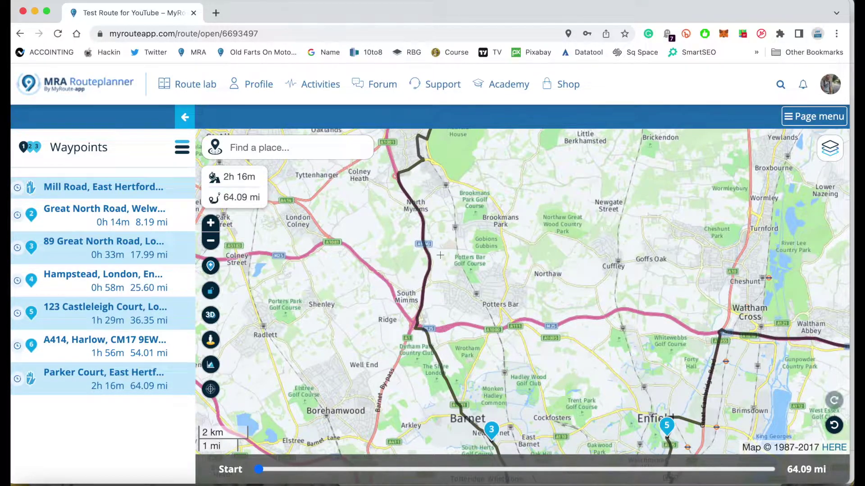
# Add a waypoint on the A1(M) line and move it onto Great North Road near Brookmans Park
pyautogui.moveTo(427, 252)
pyautogui.moveTo(427, 252); pyautogui.dragTo(507, 252)
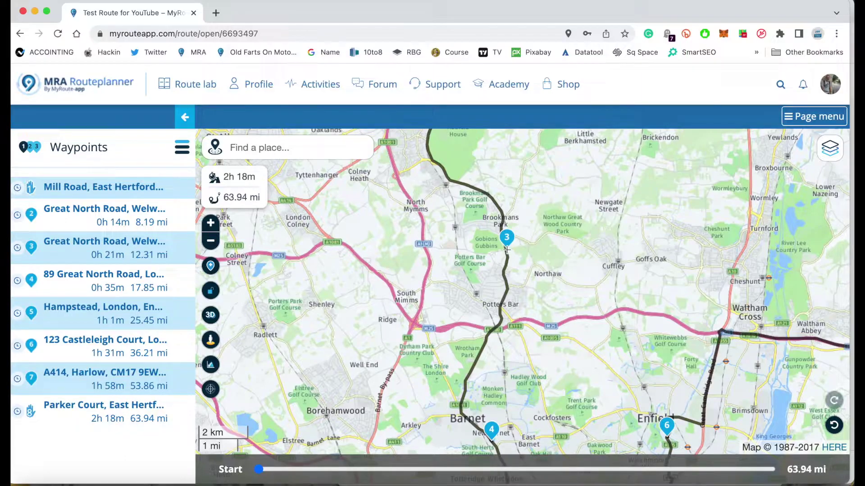
pyautogui.click(834, 427)
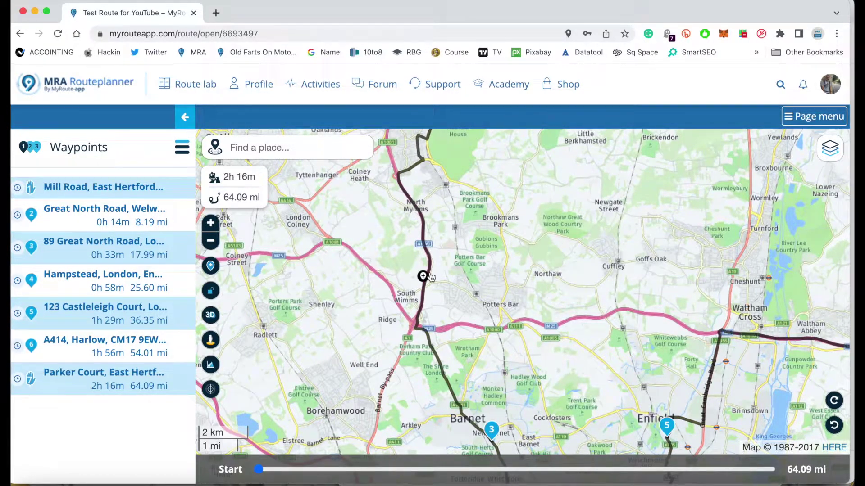
pyautogui.click(430, 261)
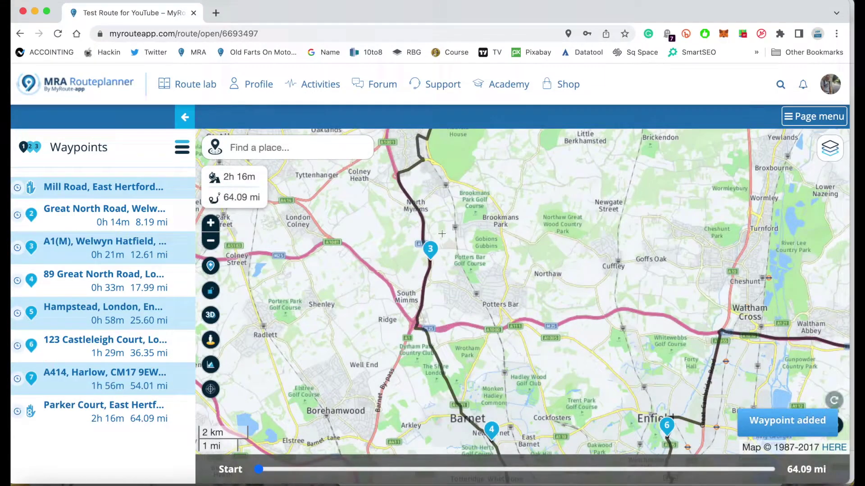
pyautogui.moveTo(431, 251); pyautogui.dragTo(510, 241)
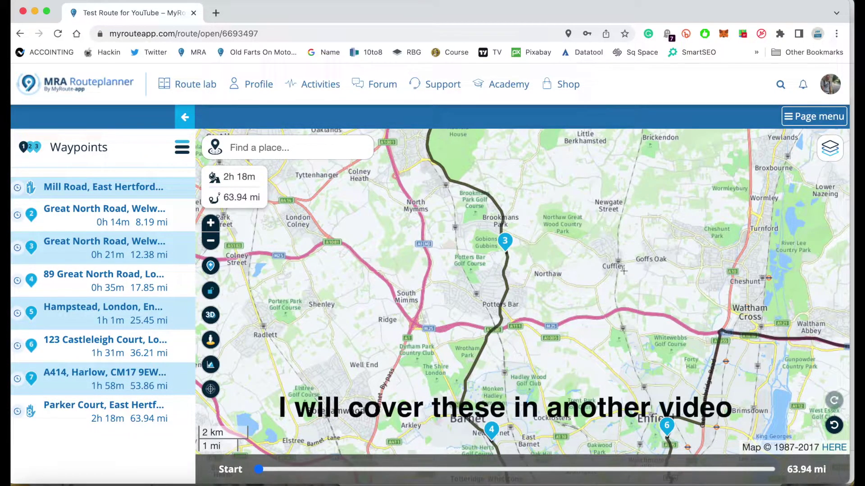
pyautogui.scroll(-3, 620, 273)
pyautogui.scroll(2, 620, 273)
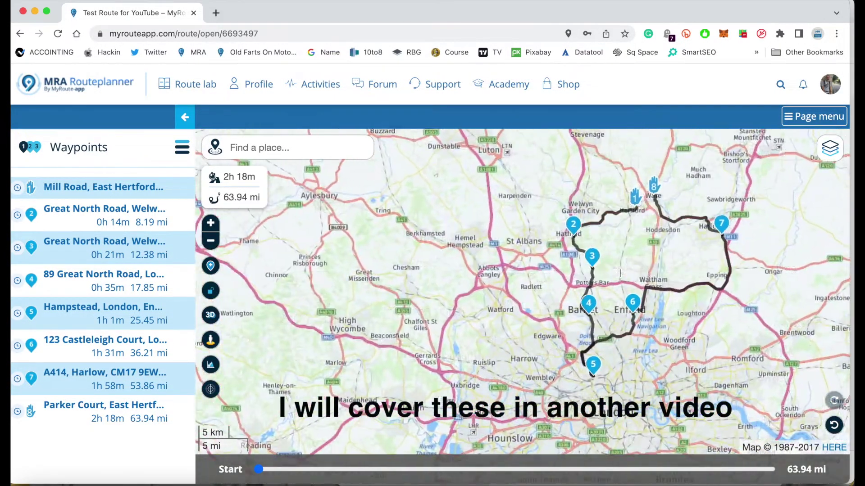
pyautogui.scroll(-1, 620, 273)
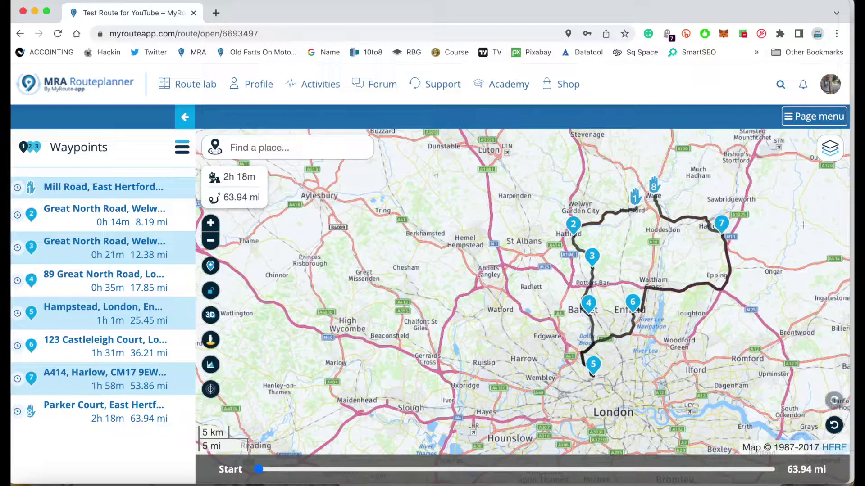
pyautogui.click(825, 156)
# Make the Mill Road waypoint the starting point, give it a green marker, and zoom in
pyautogui.click(635, 195)
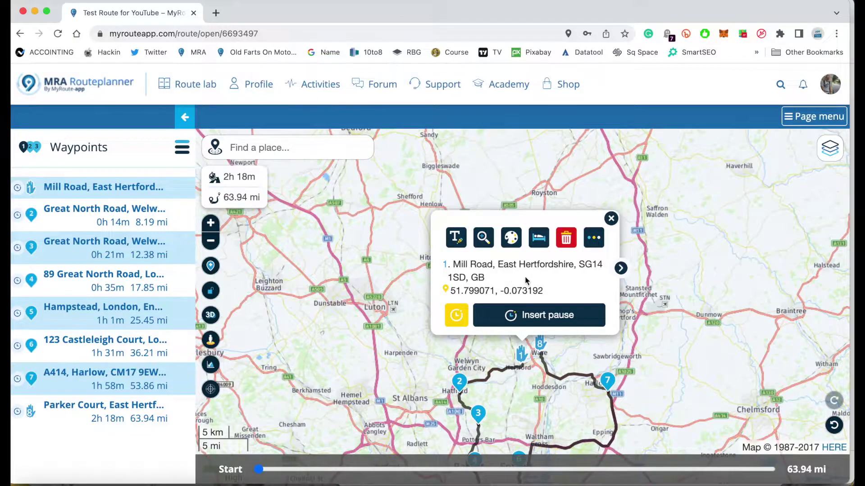
pyautogui.click(593, 241)
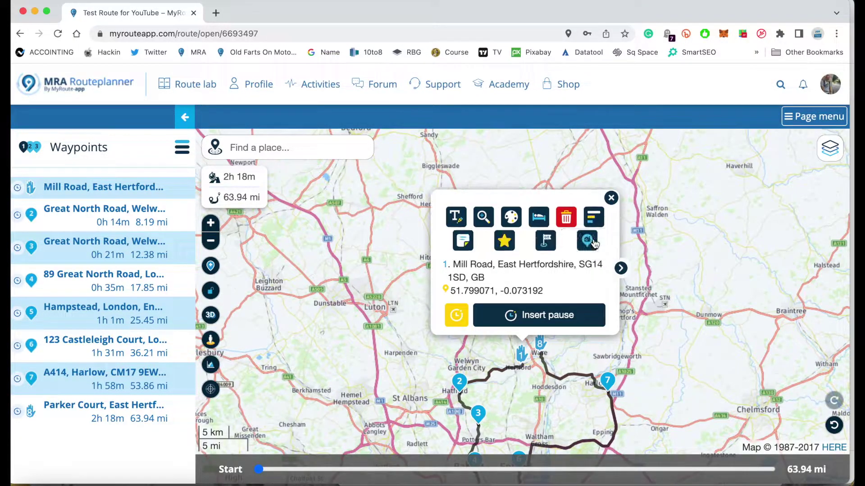
pyautogui.click(547, 243)
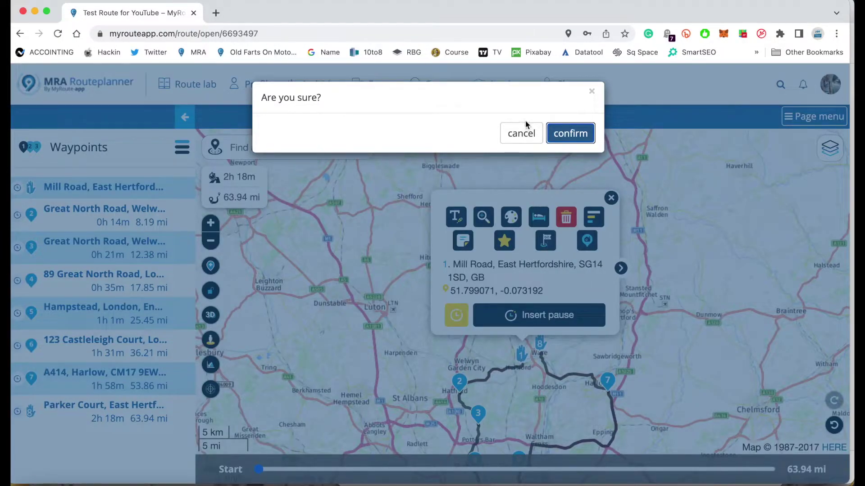
pyautogui.click(565, 133)
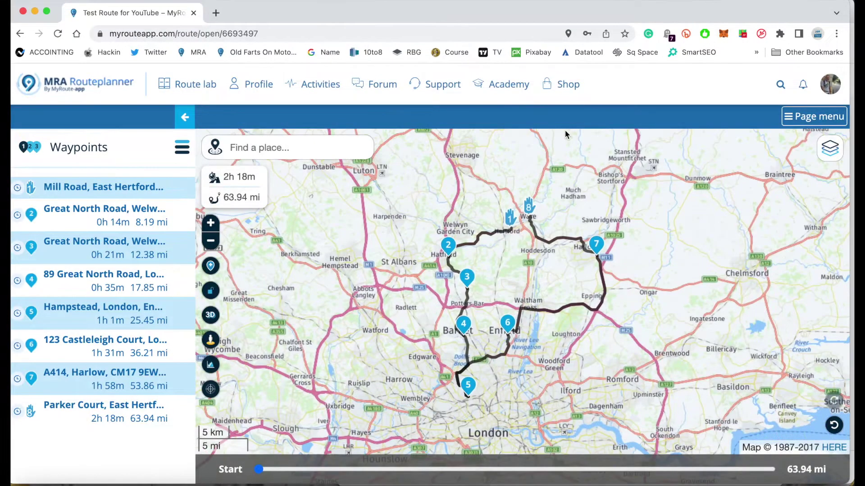
pyautogui.click(509, 219)
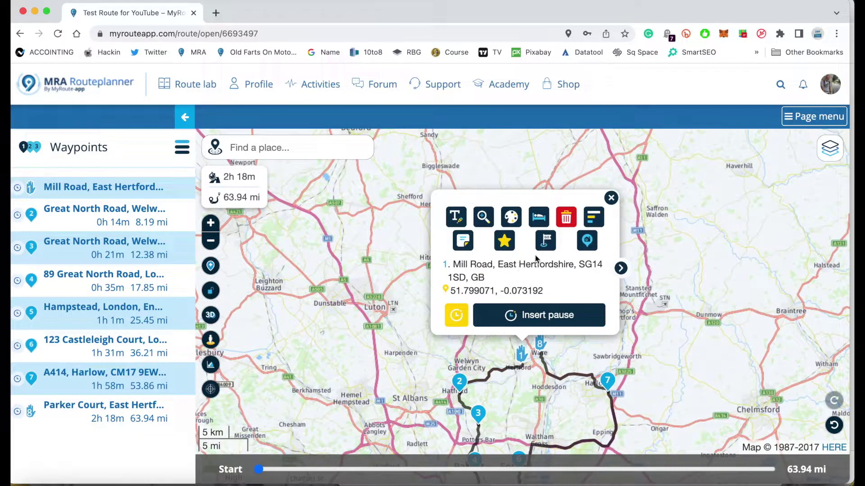
pyautogui.click(511, 218)
pyautogui.click(483, 217)
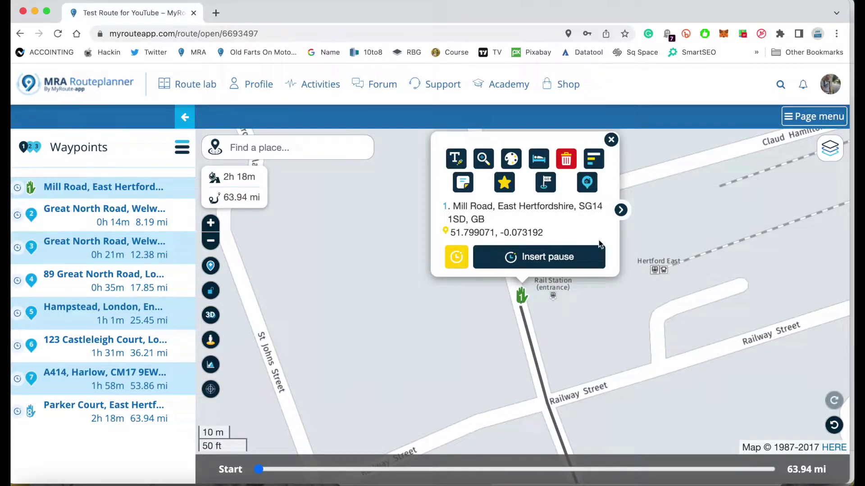
# Shift waypoints 2 and 3 onto the main road, checking each in its popup
pyautogui.click(621, 211)
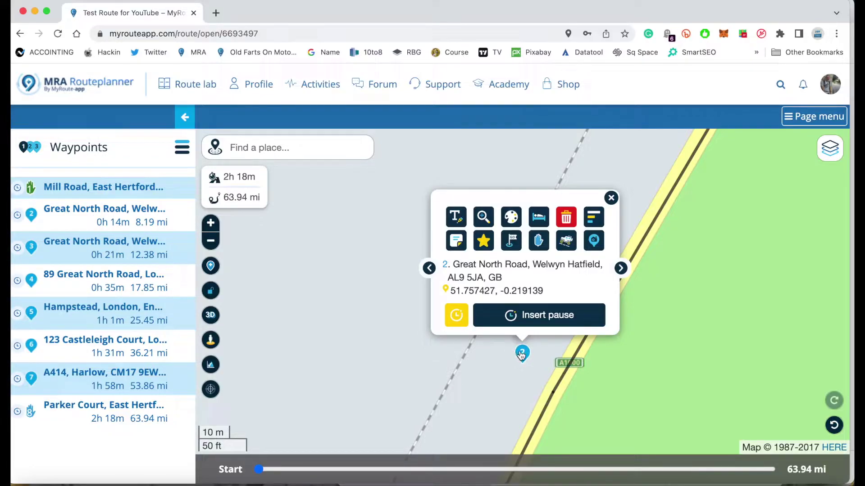
pyautogui.moveTo(522, 353); pyautogui.dragTo(567, 355)
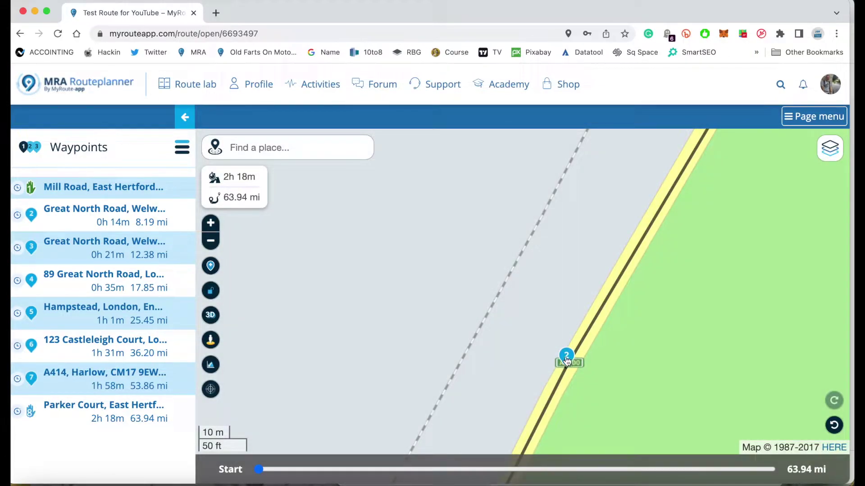
pyautogui.click(565, 357)
pyautogui.click(620, 269)
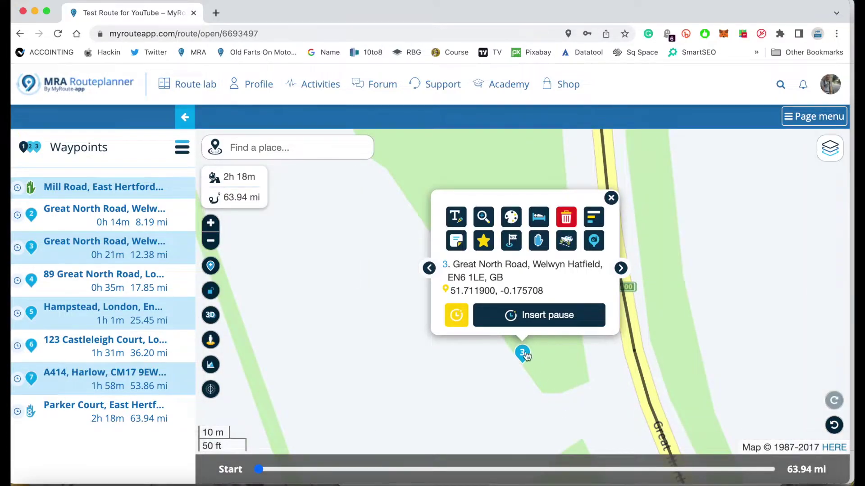
pyautogui.moveTo(524, 353); pyautogui.dragTo(633, 305)
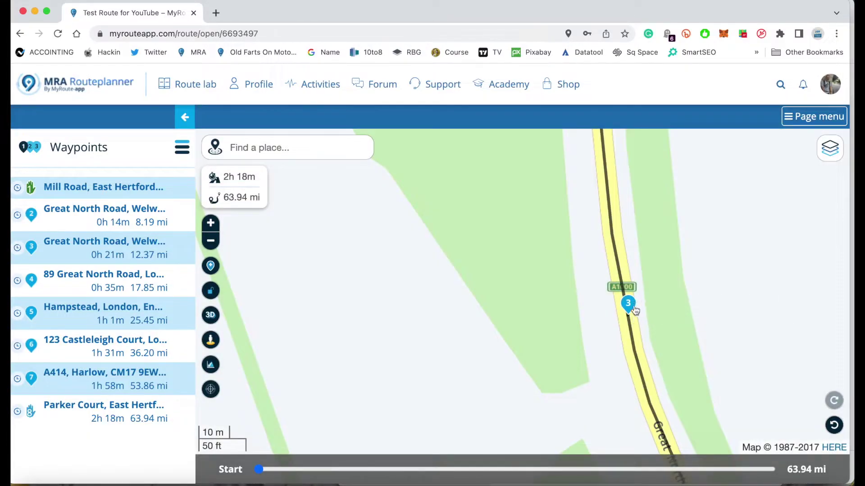
pyautogui.click(632, 303)
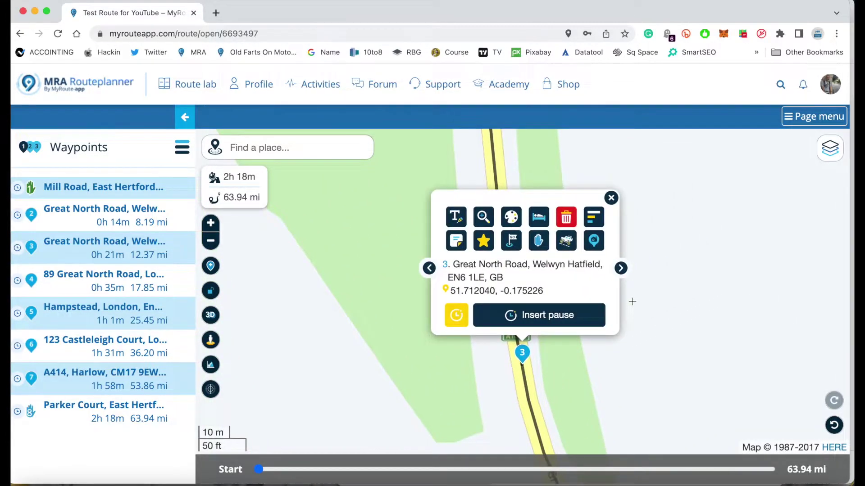
# Move waypoint 4 from Western Parade onto the main road at Pricklers Hill
pyautogui.click(620, 268)
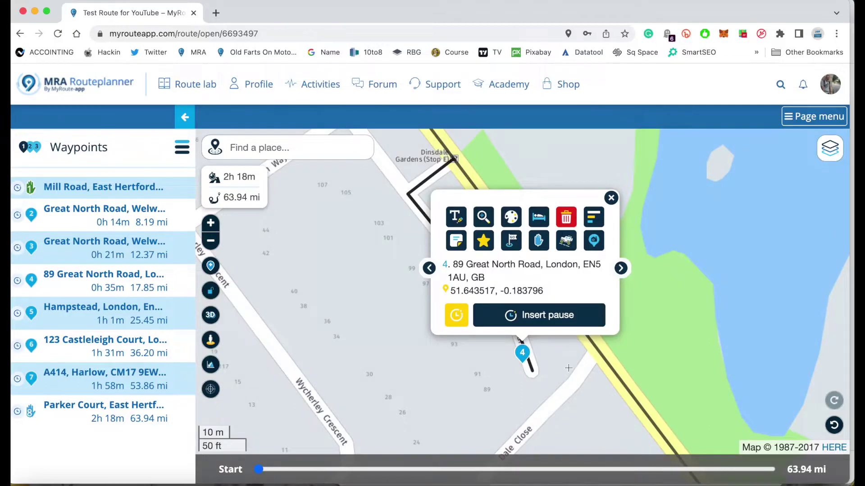
pyautogui.click(611, 197)
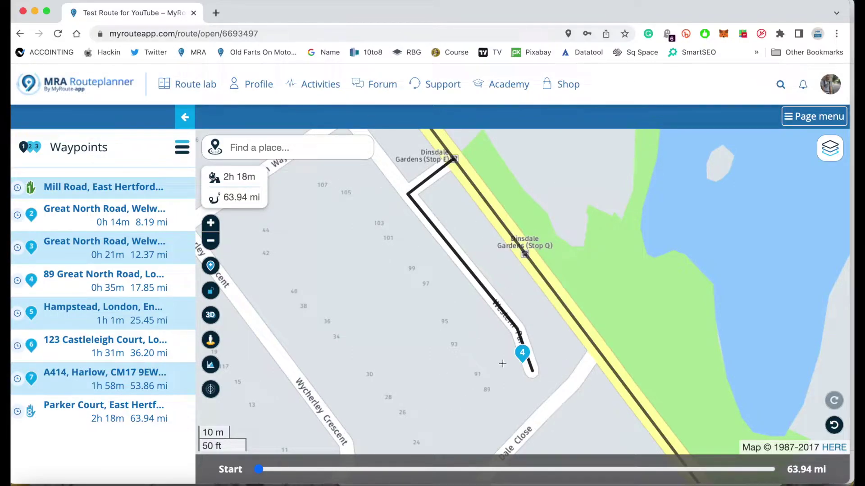
pyautogui.moveTo(522, 356)
pyautogui.mouseDown()
pyautogui.moveTo(561, 315)
pyautogui.moveTo(565, 296)
pyautogui.mouseUp()
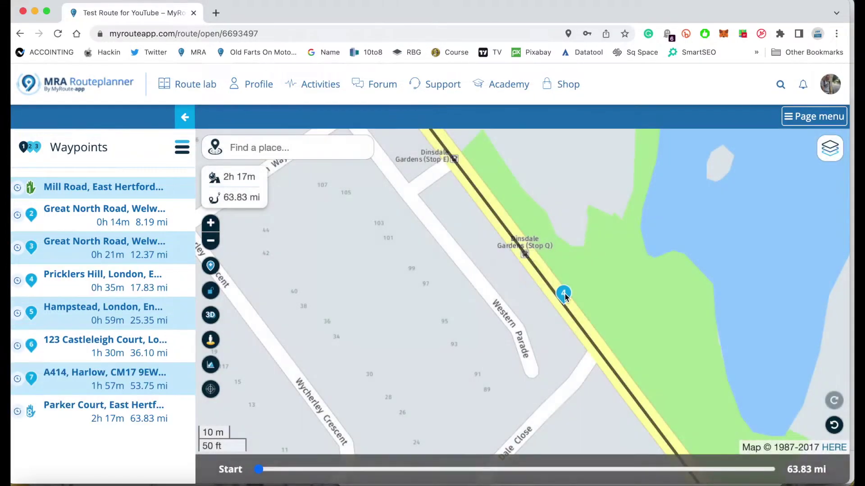
pyautogui.click(563, 292)
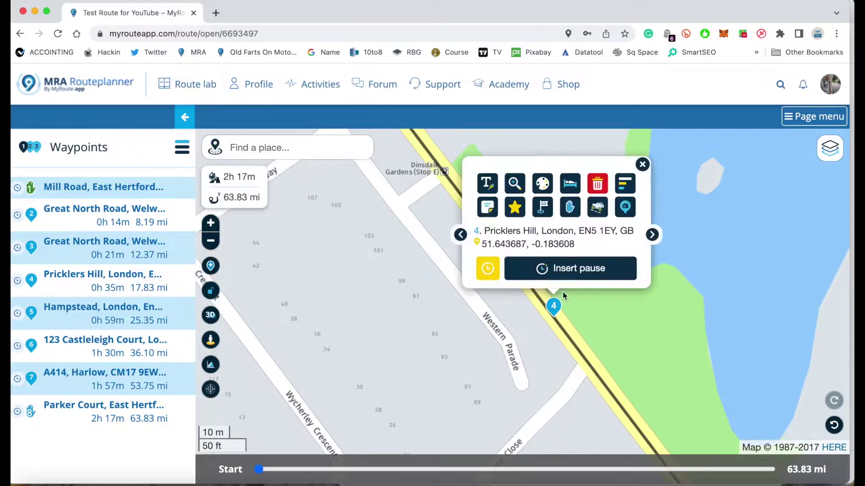
pyautogui.click(619, 276)
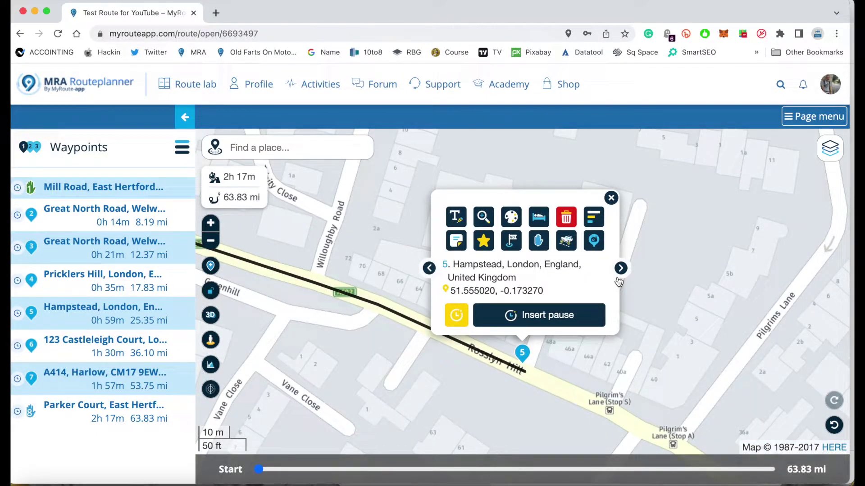
# Zoom in on waypoint 6 and move it from Castleleigh Court onto London Road
pyautogui.click(611, 199)
pyautogui.scroll(-5, 504, 245)
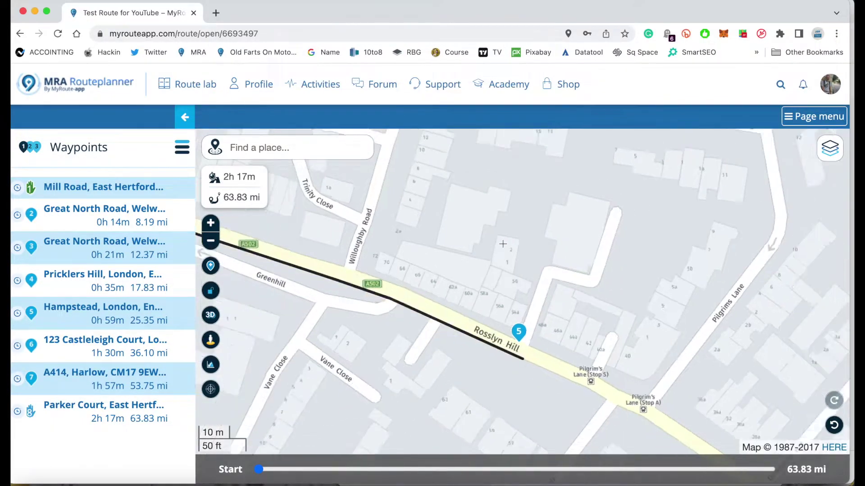
pyautogui.scroll(-3, 503, 247)
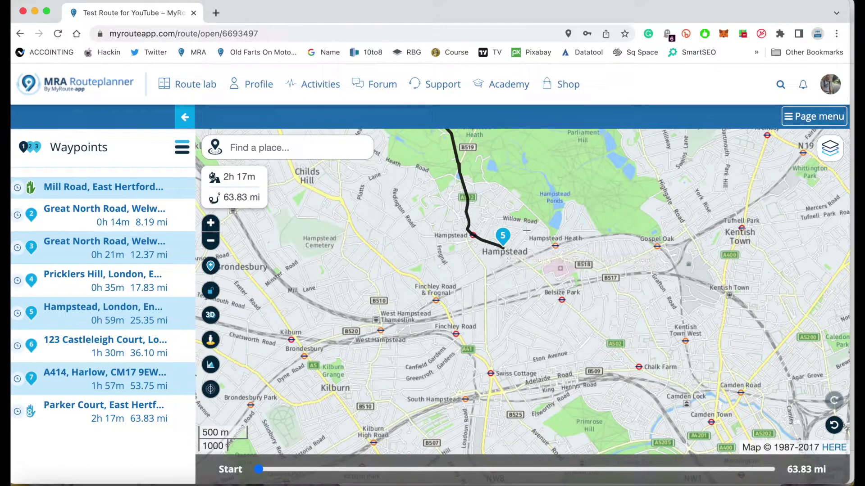
pyautogui.click(505, 241)
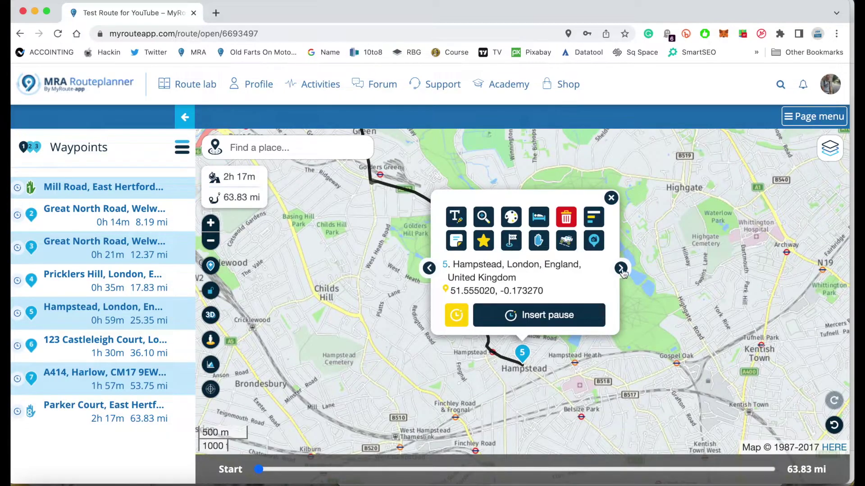
pyautogui.click(621, 269)
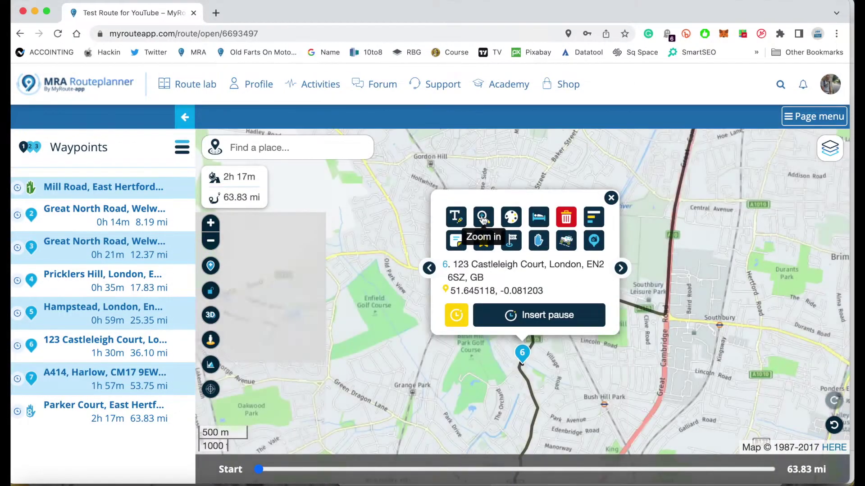
pyautogui.click(483, 219)
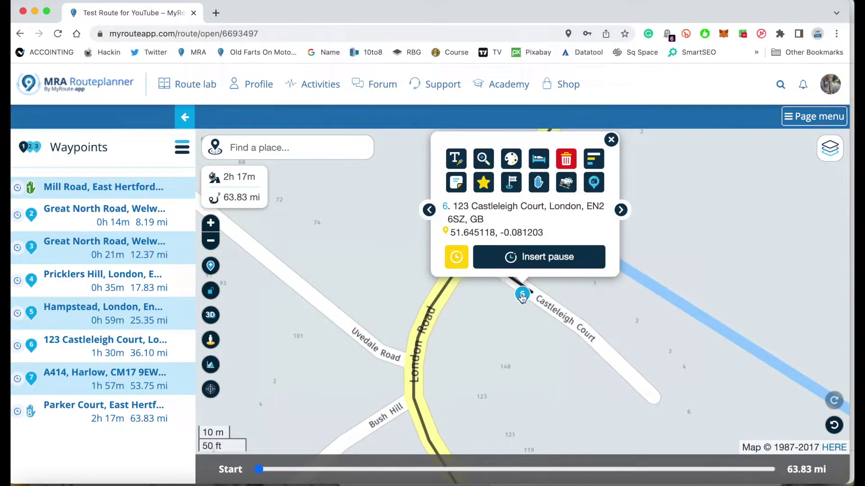
pyautogui.moveTo(521, 293)
pyautogui.mouseDown()
pyautogui.moveTo(501, 295)
pyautogui.moveTo(453, 266)
pyautogui.mouseUp()
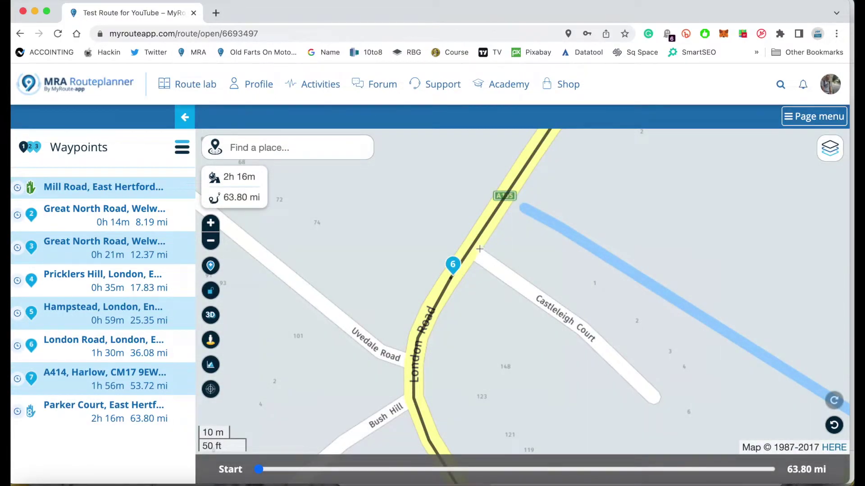
pyautogui.click(453, 266)
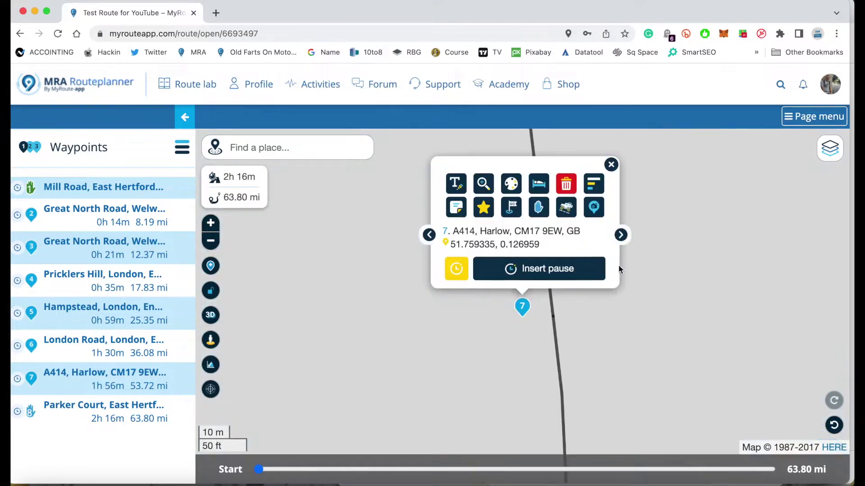
# Shift waypoint 7 onto the A414 road line, leaving the route at 63.80 mi
pyautogui.click(620, 268)
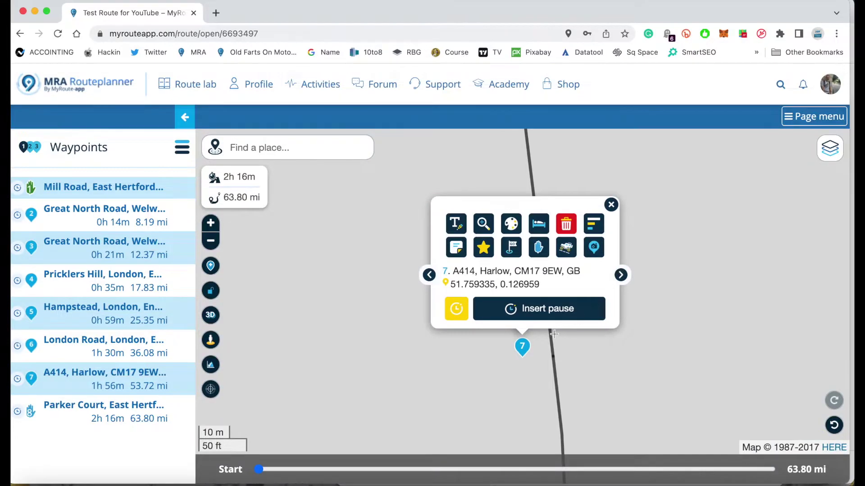
pyautogui.moveTo(522, 345); pyautogui.dragTo(553, 344)
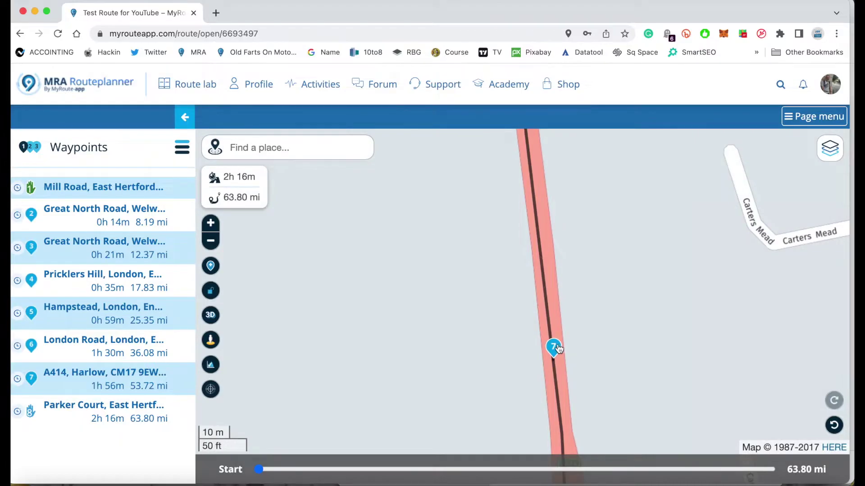
pyautogui.click(553, 349)
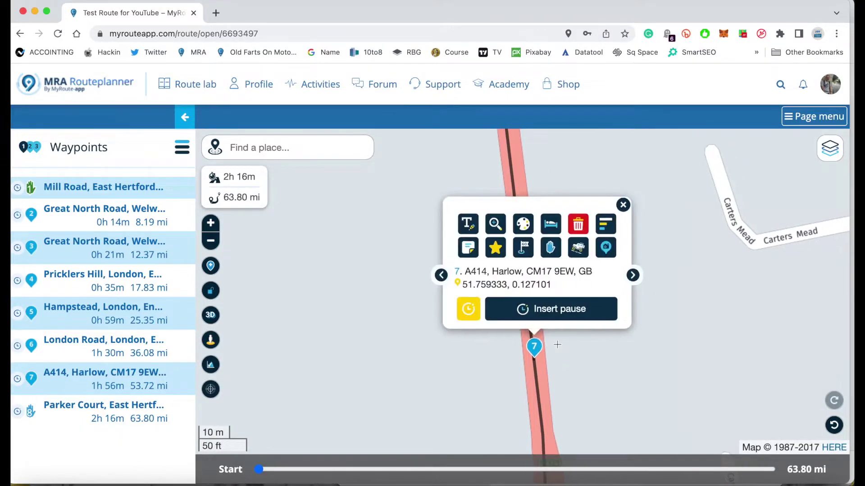
pyautogui.click(620, 275)
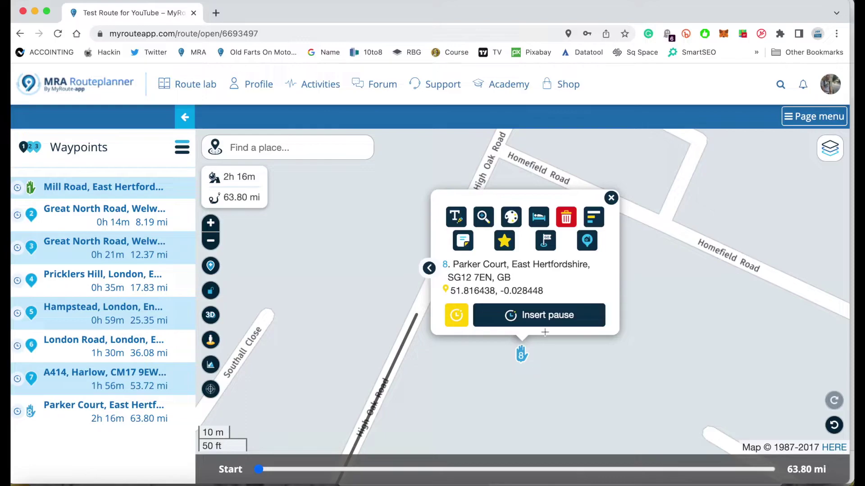
# Cycle waypoint 8's marker colour from blue through yellow to red, then close its details
pyautogui.click(516, 219)
pyautogui.click(516, 219)
pyautogui.click(611, 198)
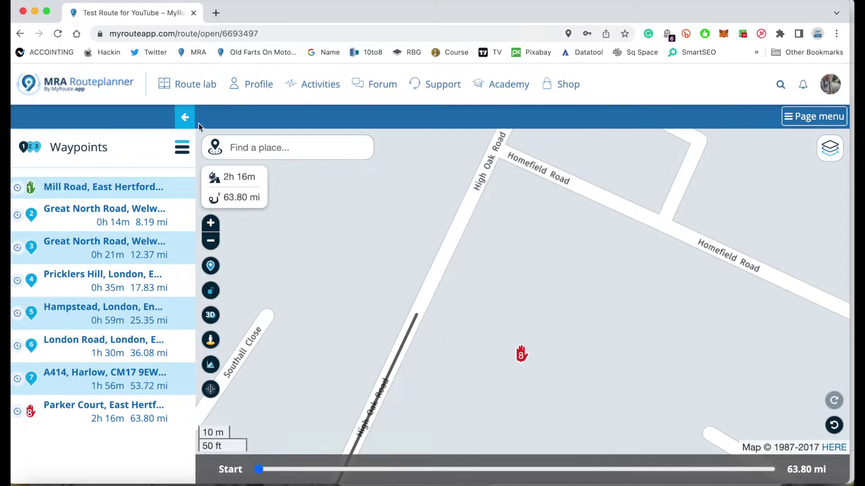
# From the saved routes list, bring up the Save as options for 'Test Route for YouTube'
pyautogui.click(198, 52)
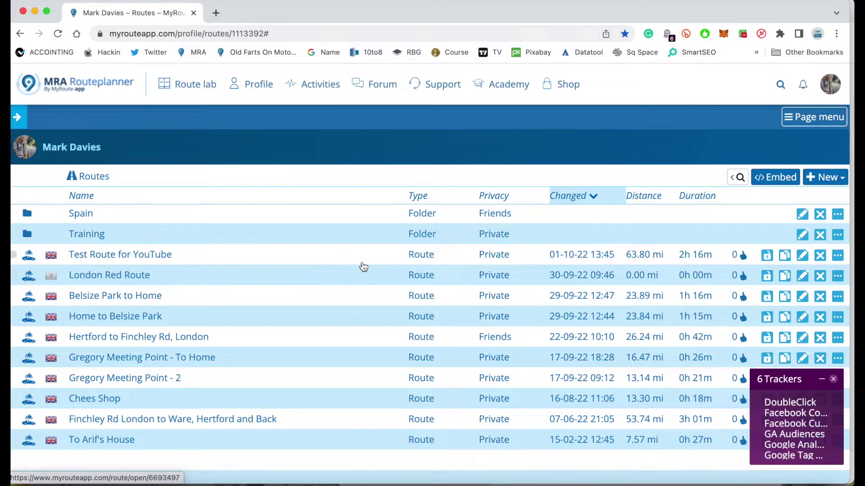
pyautogui.click(839, 256)
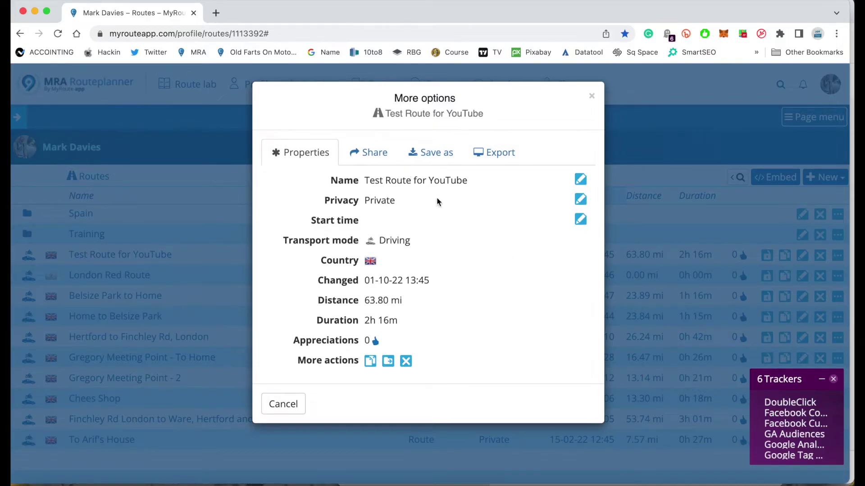
pyautogui.click(432, 154)
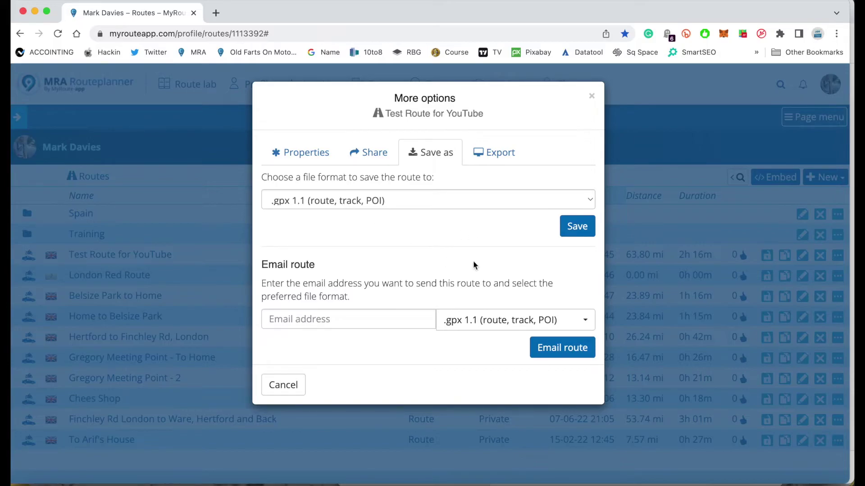
# Save 'Test Route for YouTube' as a .gpx 1.1 file and return to the routes list
pyautogui.click(580, 231)
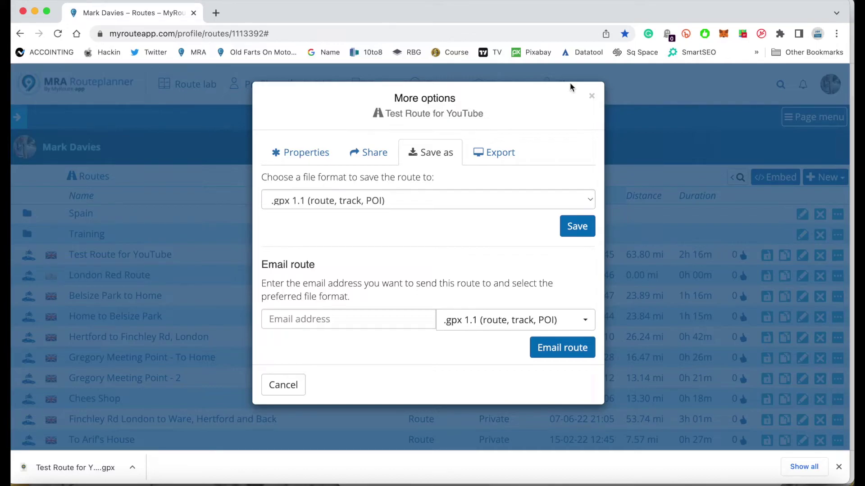
pyautogui.click(592, 98)
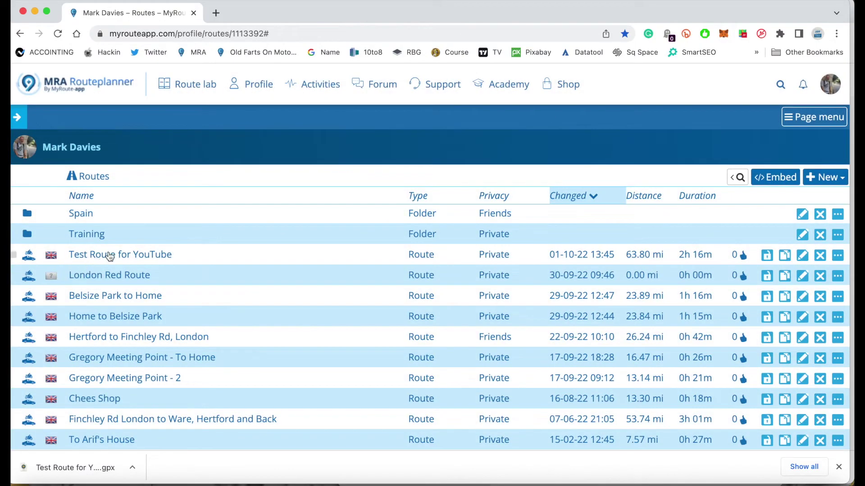